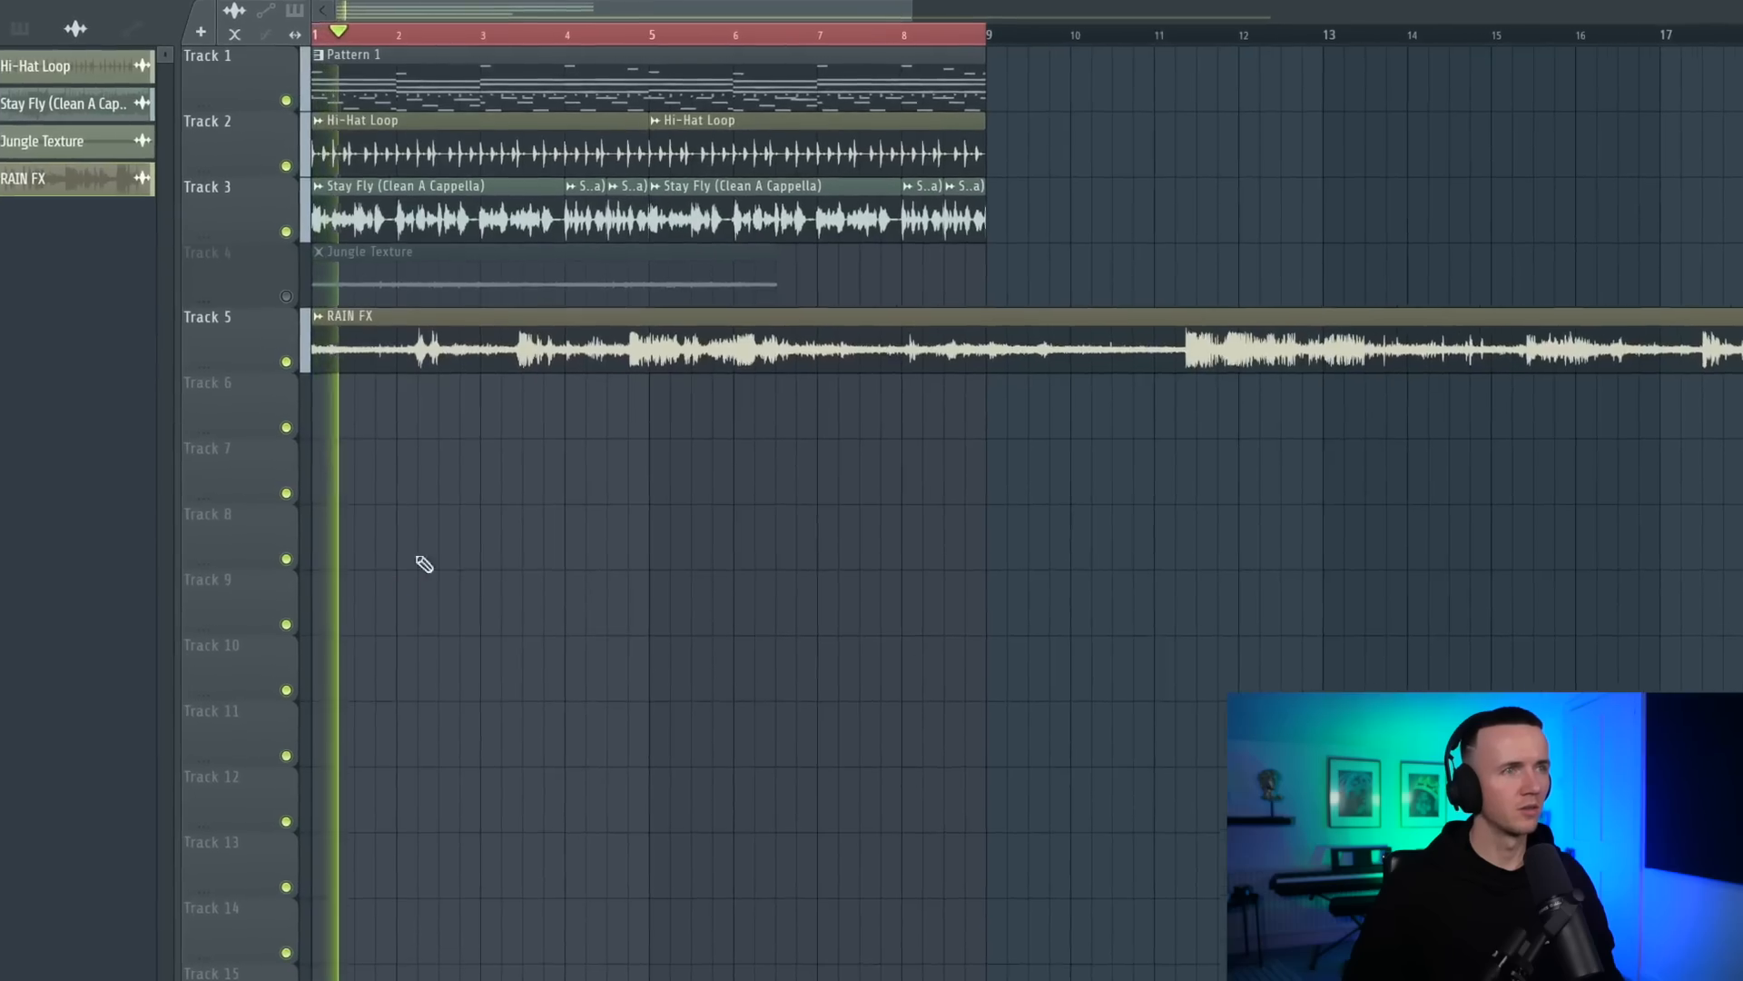
- Trim the RAIN FX clip on Track 5 to one bar and raise its EQ's low-pass band to about 10 kHz
{"action": "scroll", "coordinate": [631, 511], "scroll_direction": "down", "scroll_amount": 3}
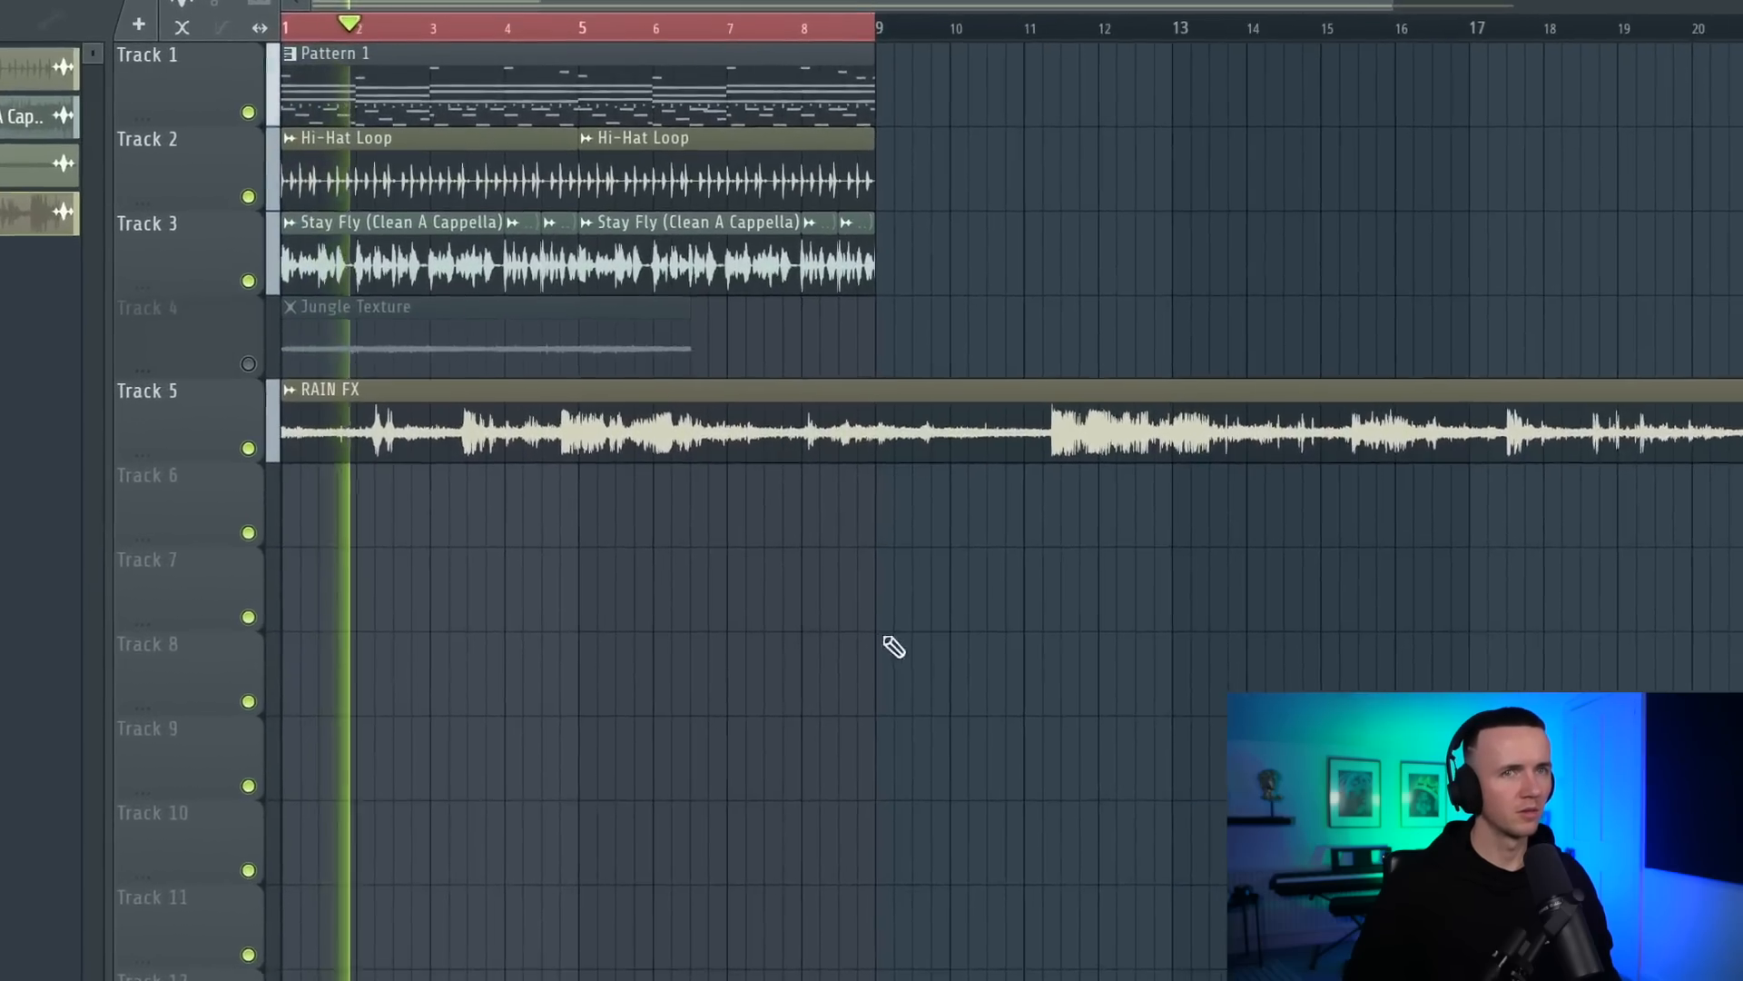
{"action": "scroll", "coordinate": [890, 642], "scroll_direction": "down", "scroll_amount": 3}
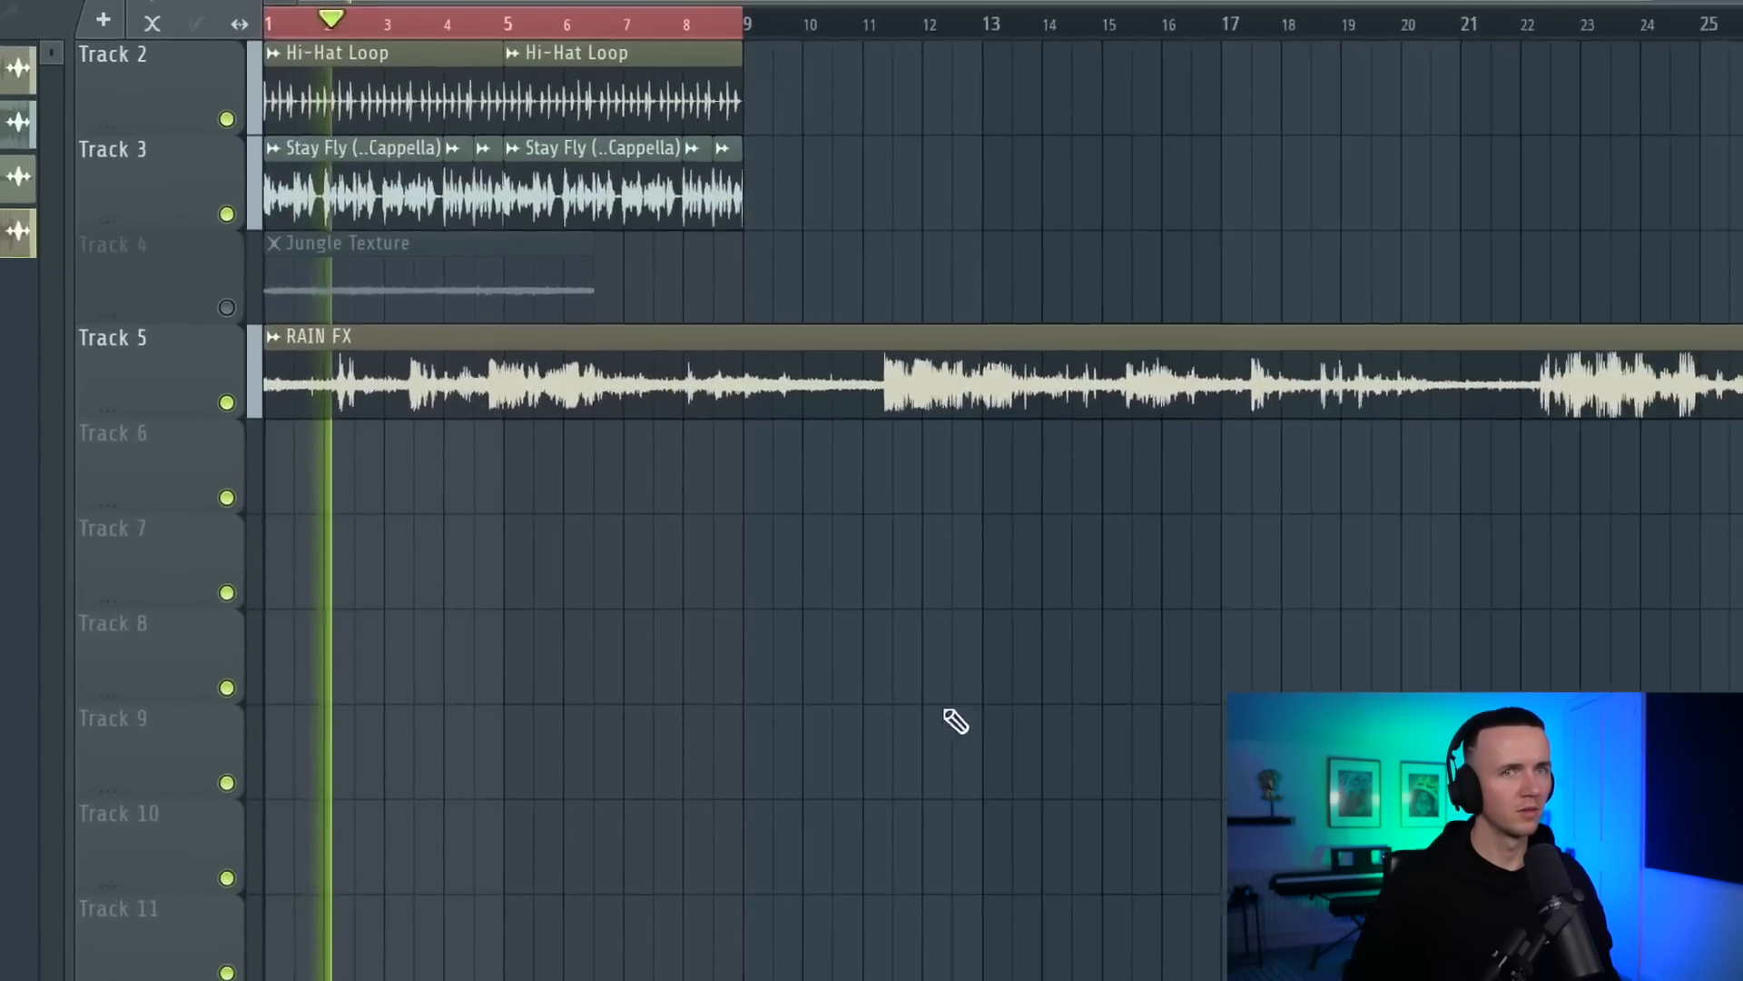
{"action": "scroll", "coordinate": [286, 620], "scroll_direction": "up", "scroll_amount": 6}
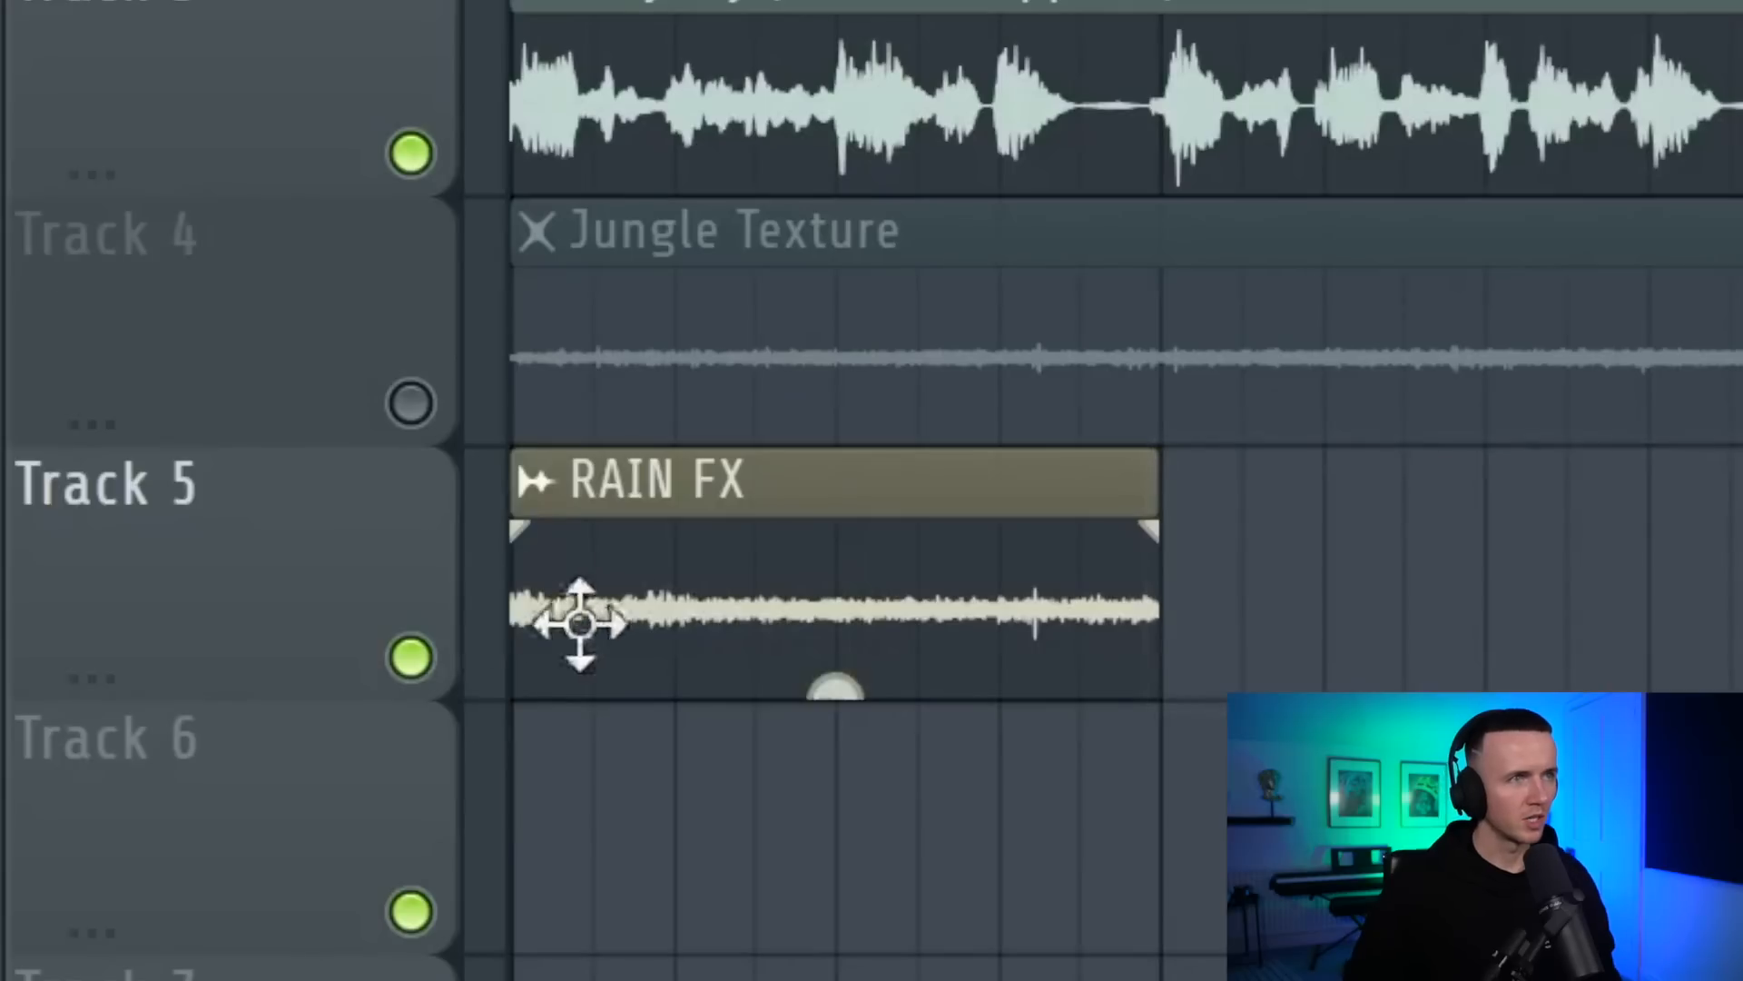
{"action": "left_click_drag", "start_coordinate": [227, 511], "coordinate": [633, 514]}
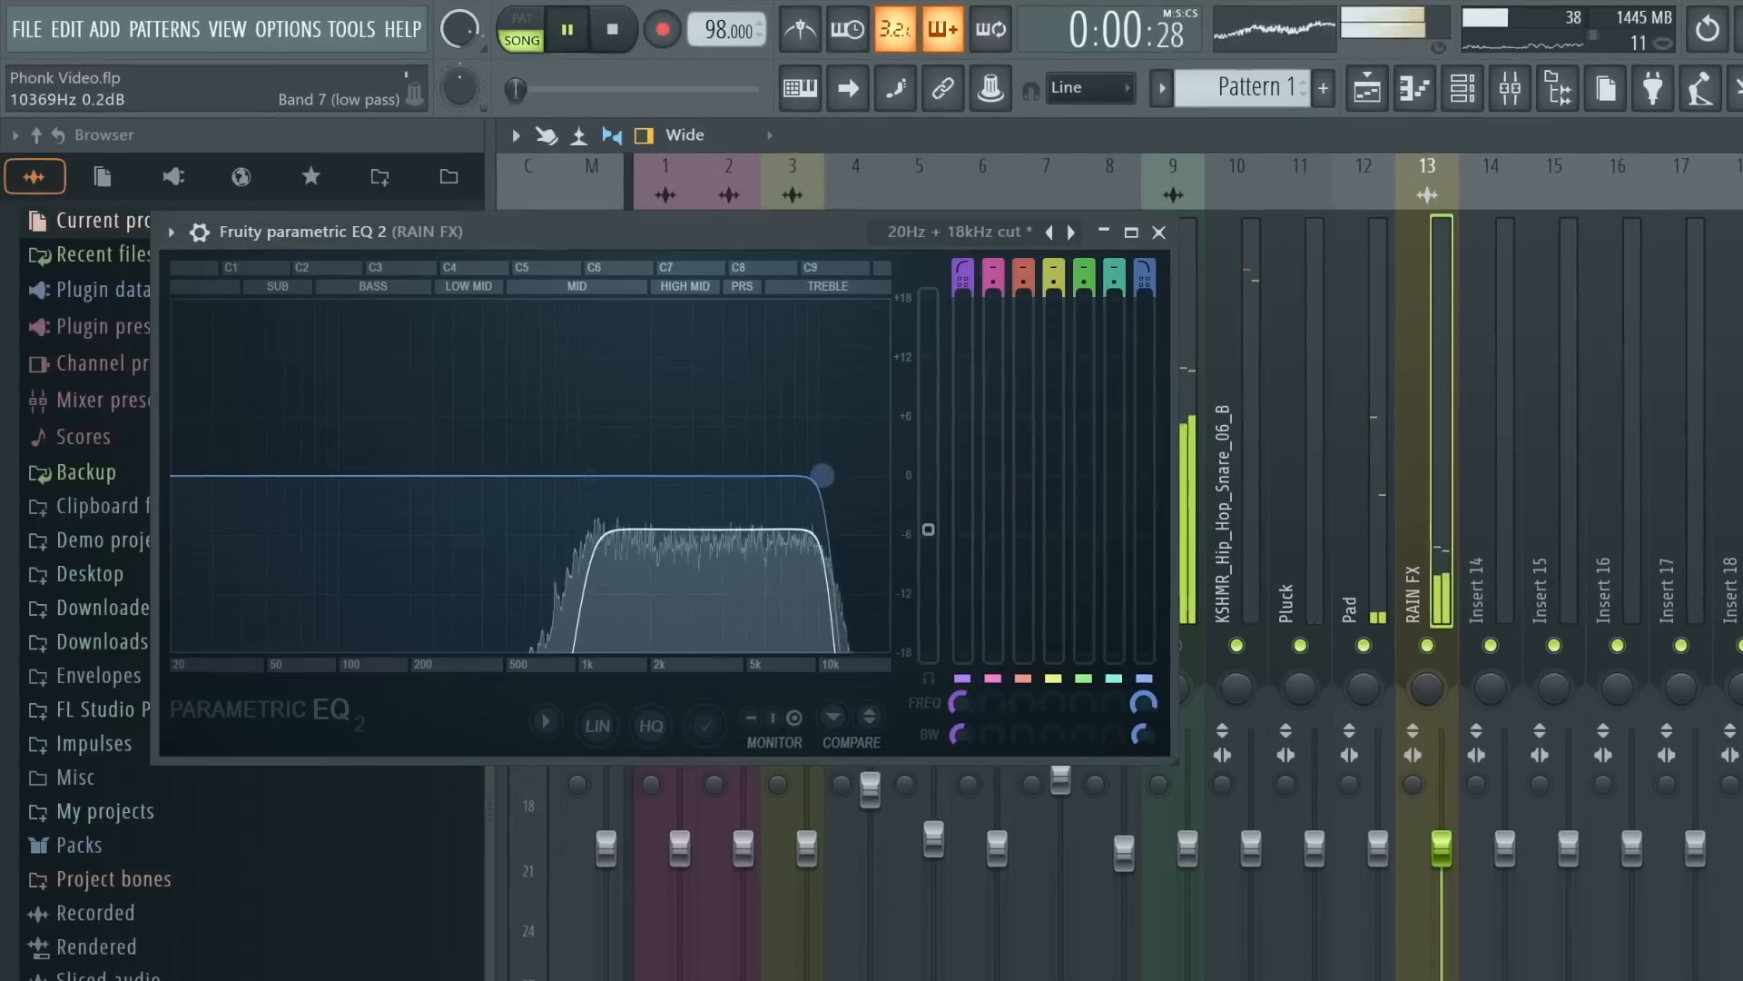
{"action": "left_click_drag", "start_coordinate": [823, 475], "coordinate": [836, 475]}
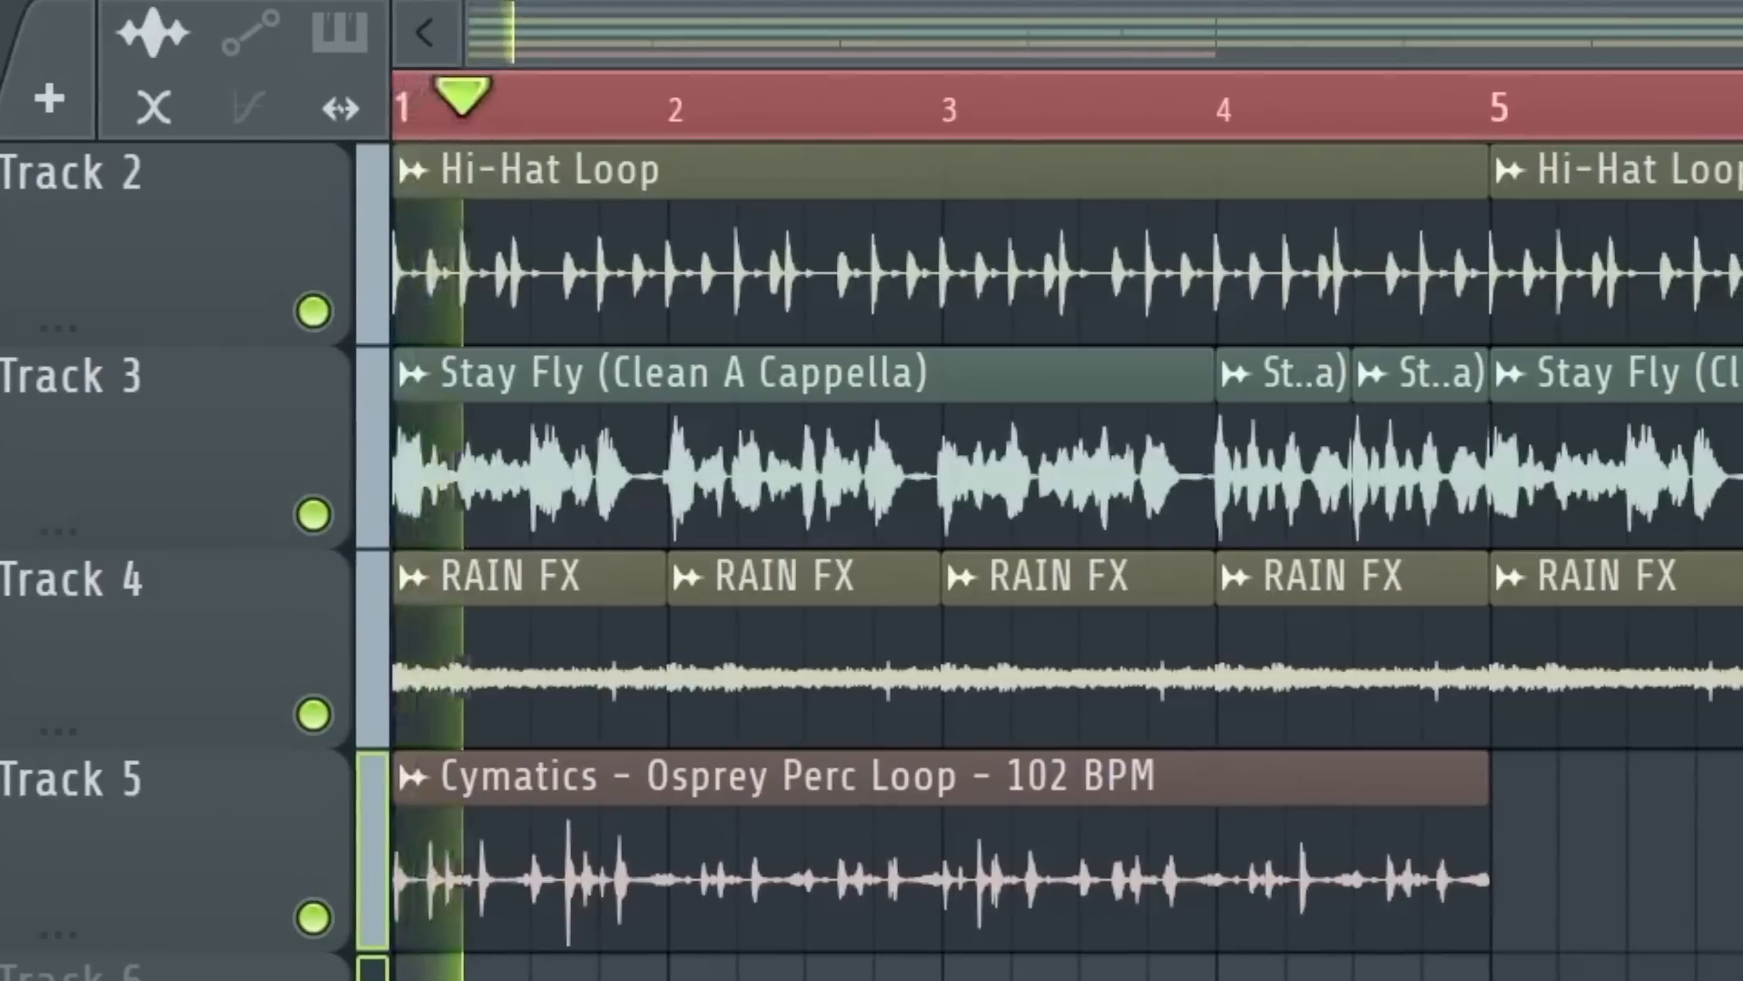
- Repeat the Cymatics Osprey Perc Loop on Track 5 so it fills bars 5 to 8
{"action": "left_click_drag", "start_coordinate": [660, 923], "coordinate": [1742, 922]}
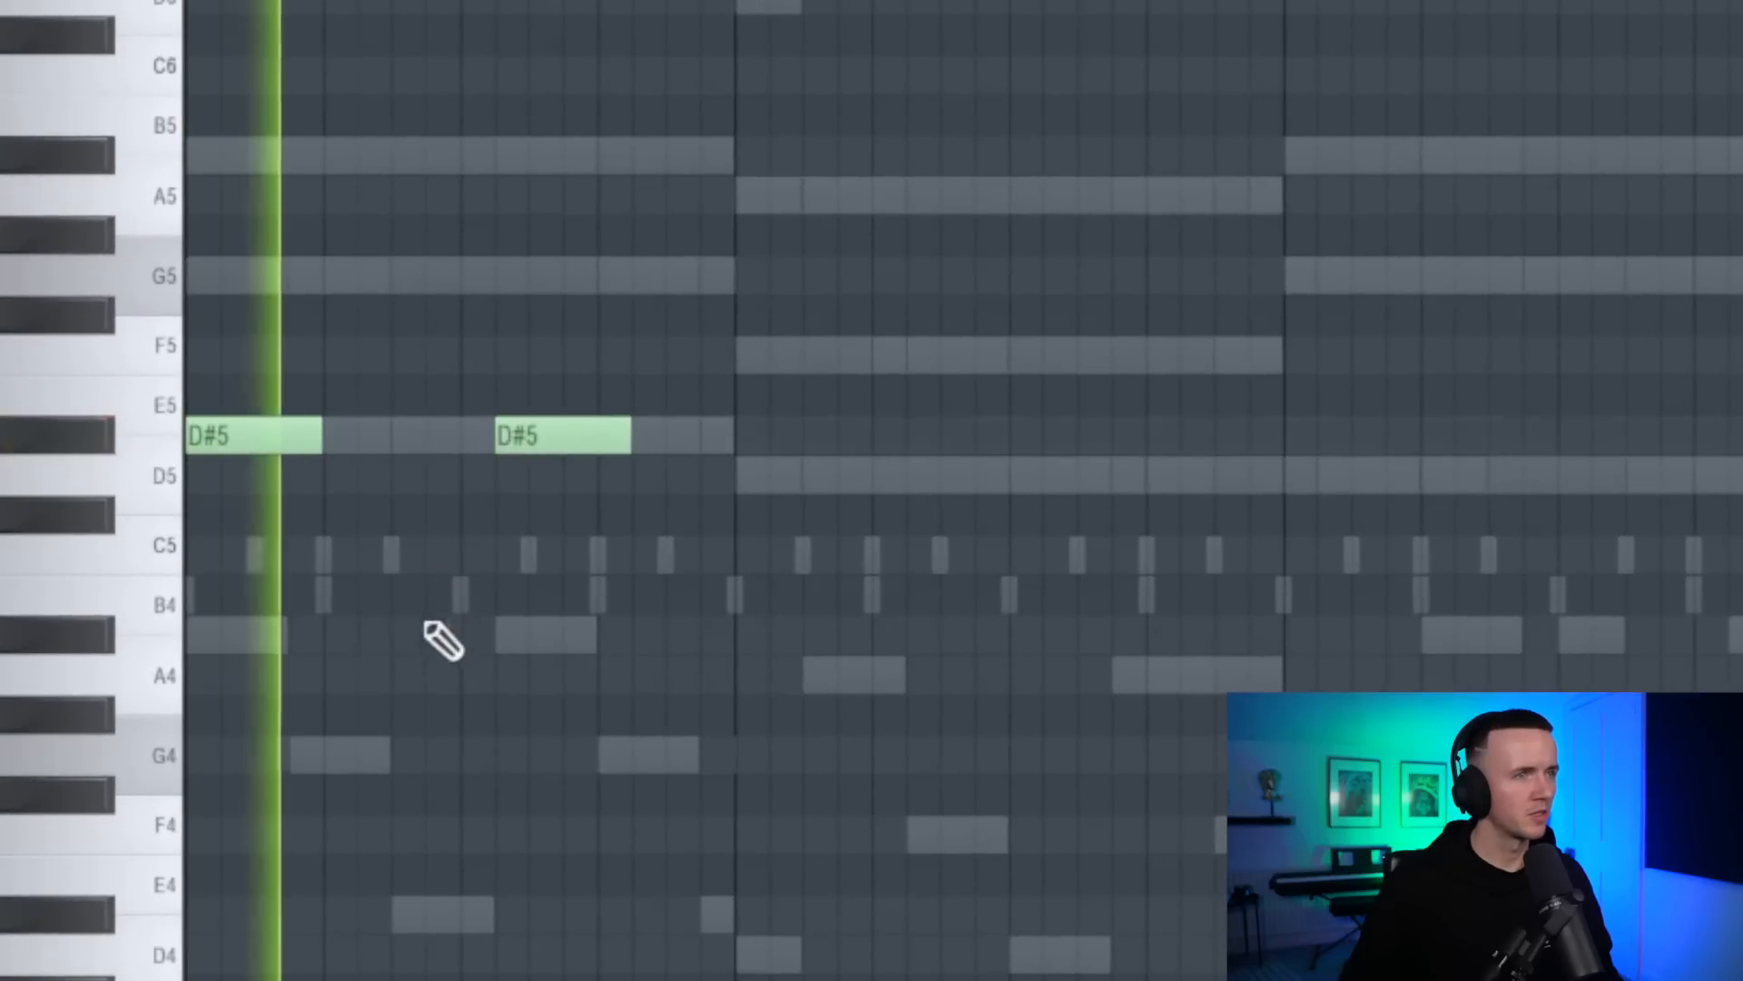
- Add an A#4 note between the two D#5 notes in bar 1 and duplicate the whole four-bar melody
{"action": "left_click", "coordinate": [454, 640]}
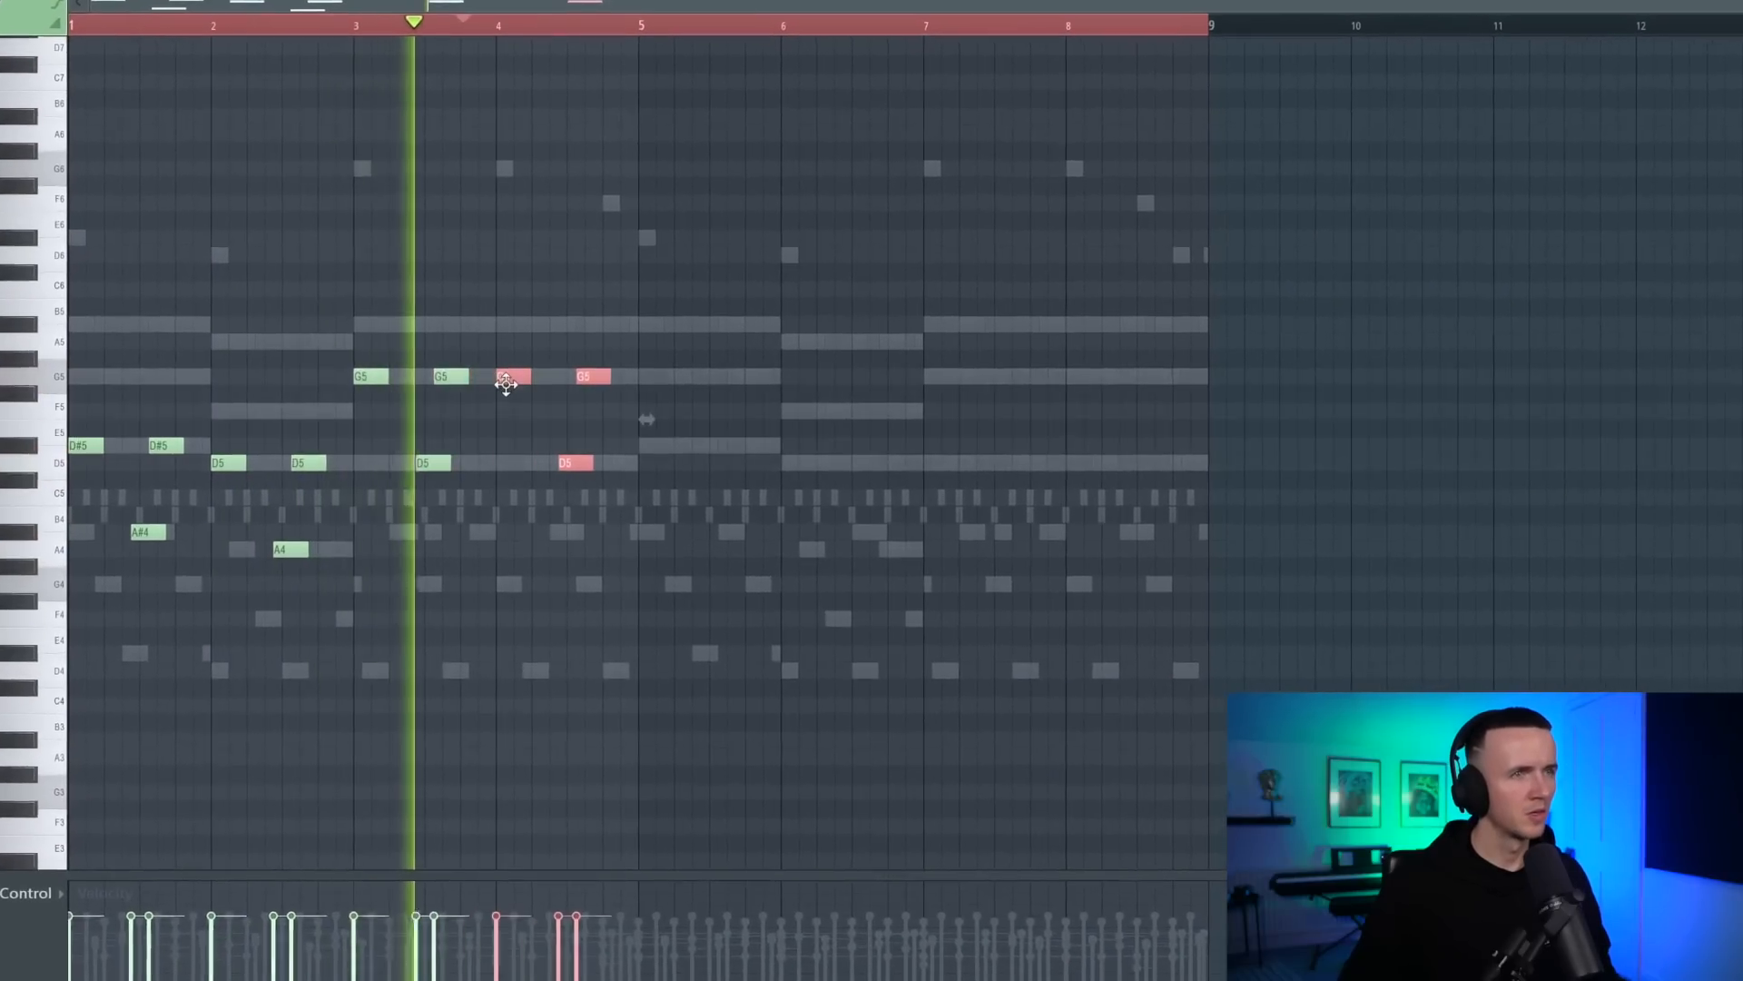
{"action": "key", "text": "ctrl+a"}
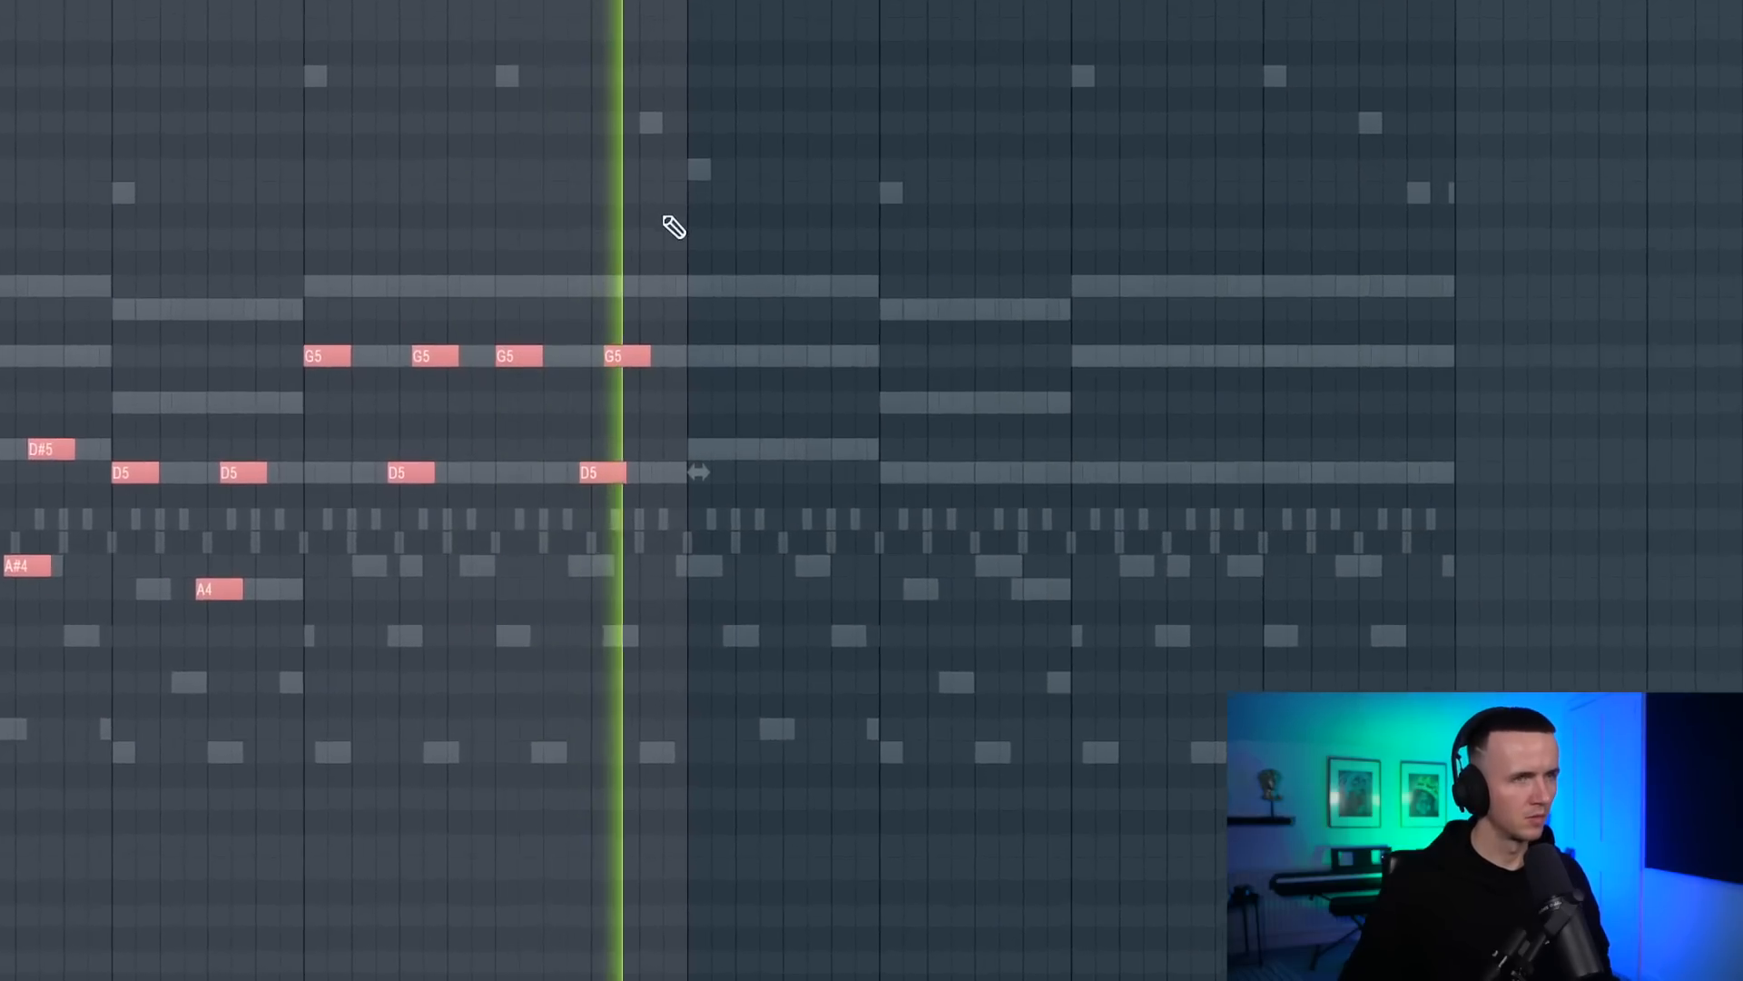
{"action": "key", "text": "ctrl+d"}
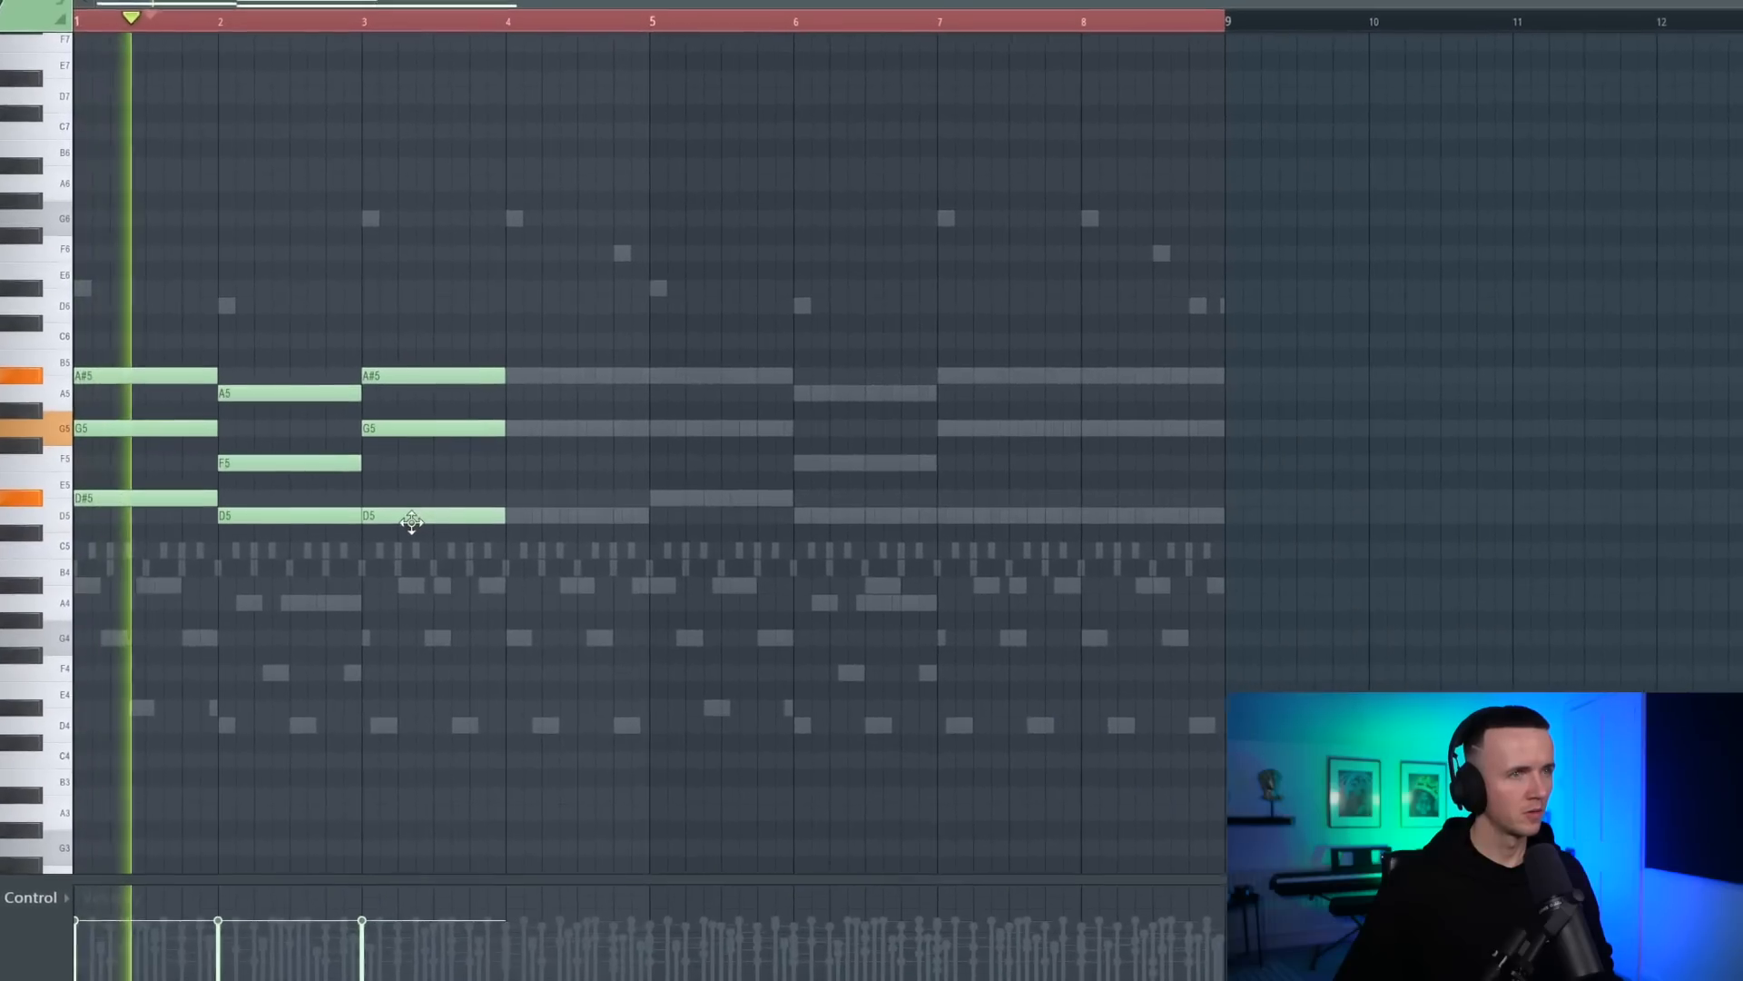
- Lengthen the bar 3 chord to the end of bar 4 and add D6, C6 and F6 as top notes above the three chords
{"action": "left_click_drag", "start_coordinate": [433, 273], "coordinate": [452, 579]}
{"action": "left_click_drag", "start_coordinate": [524, 372], "coordinate": [673, 372]}
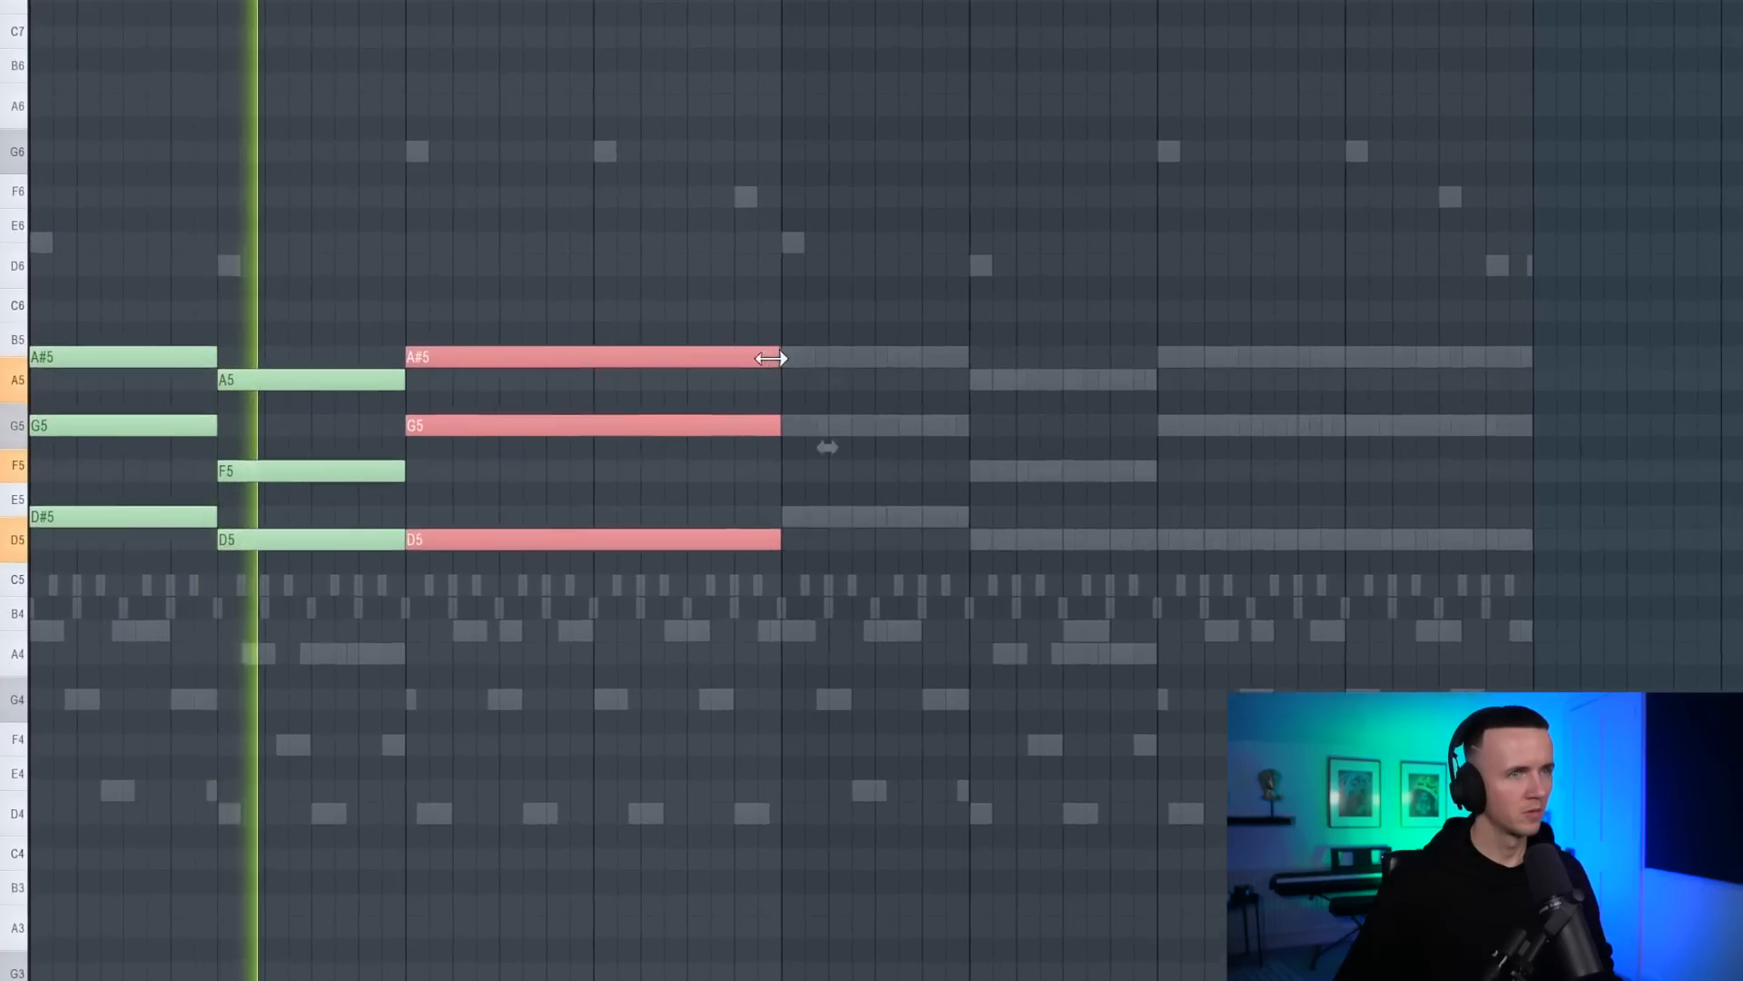
{"action": "left_click", "coordinate": [592, 300]}
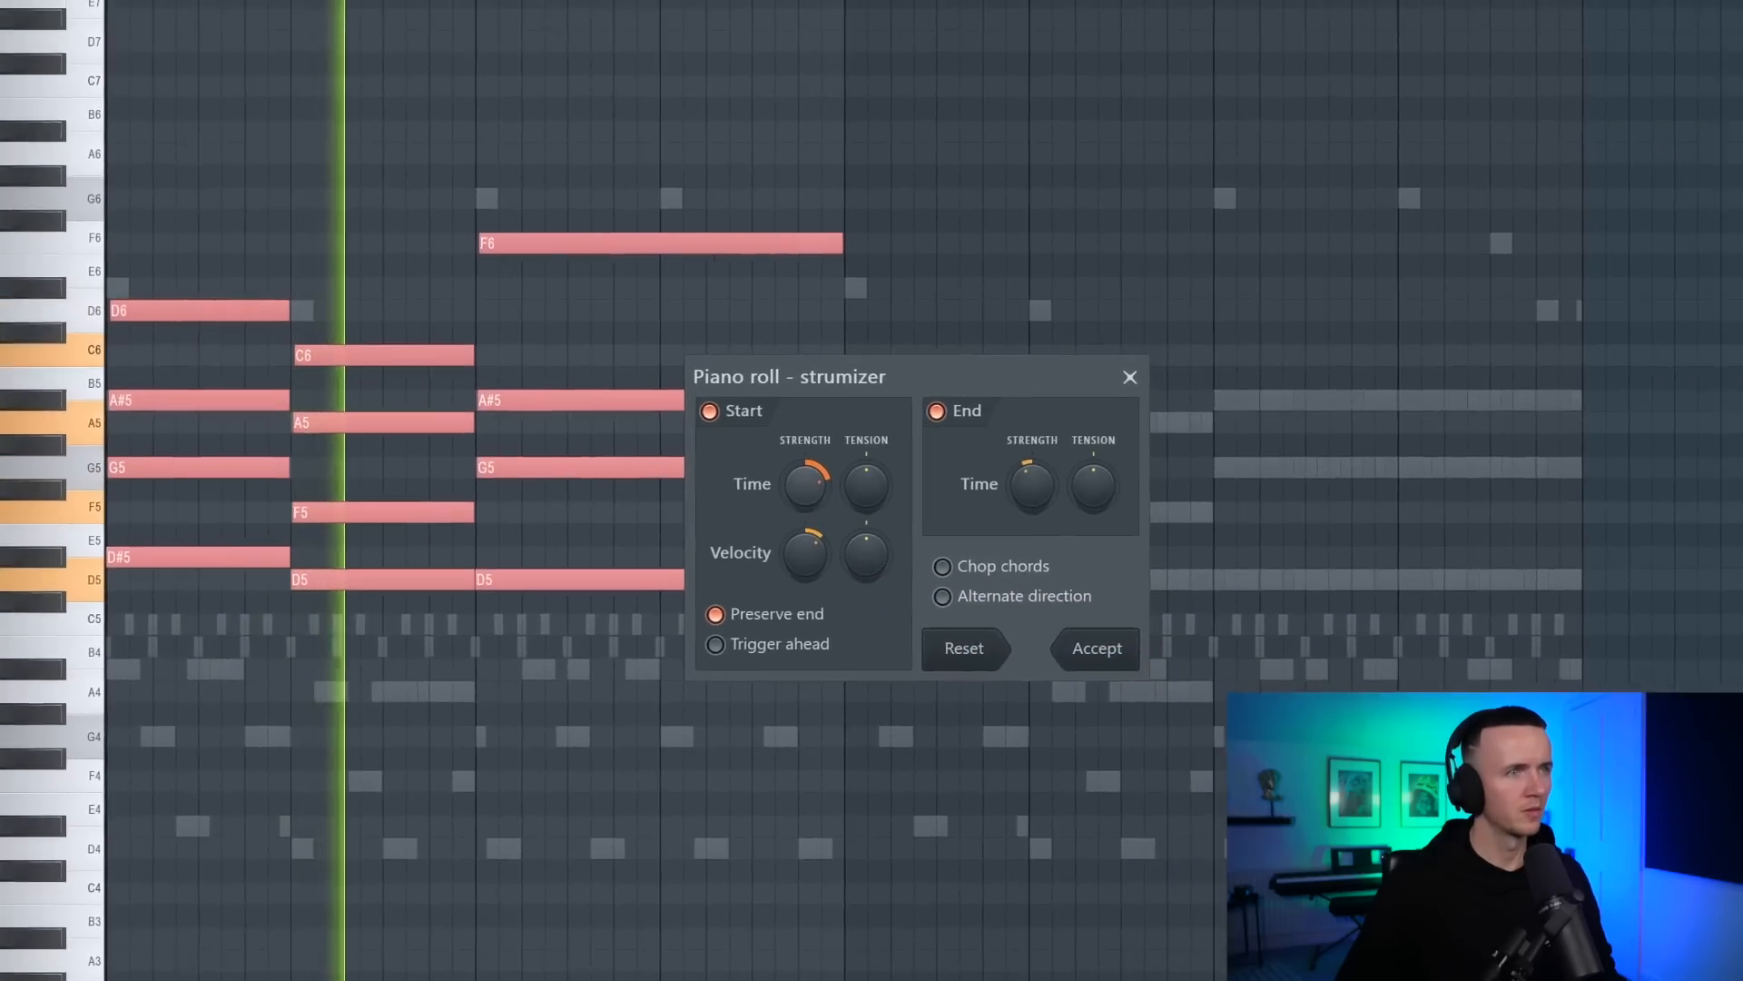
- Strum the selected chords with the Strumizer and duplicate the four-bar progression into bars 5 to 8
{"action": "left_click", "coordinate": [1028, 629]}
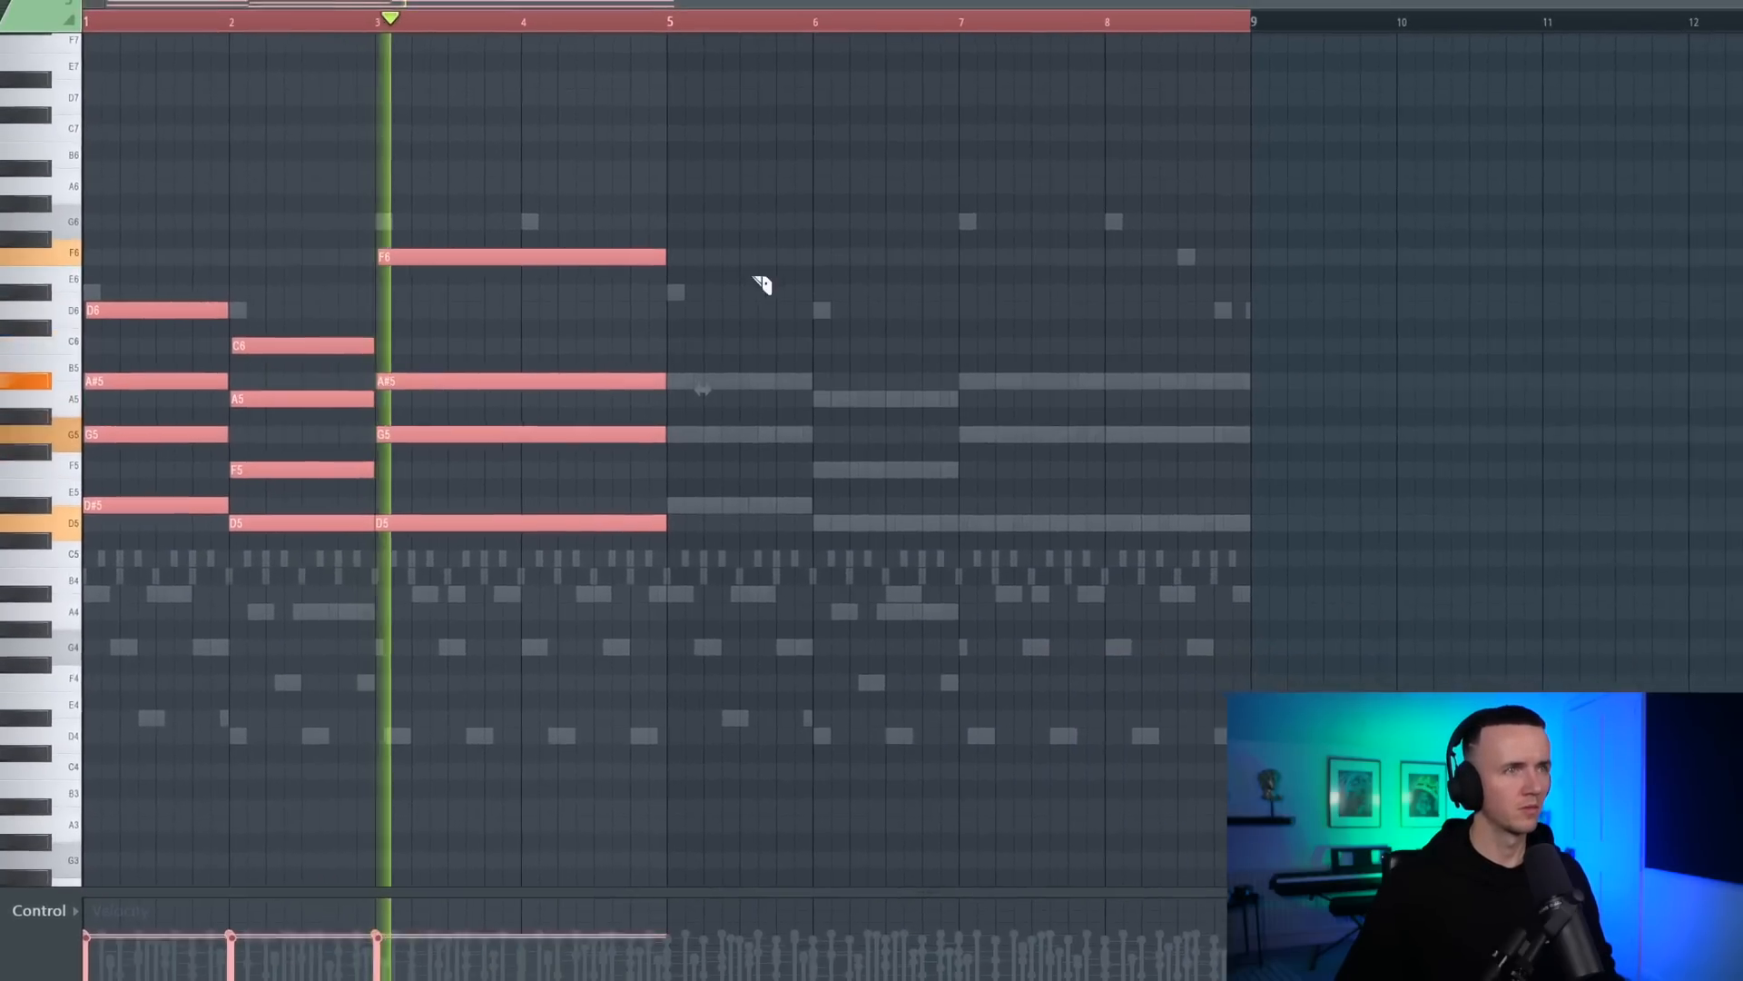
{"action": "key", "text": "ctrl+d"}
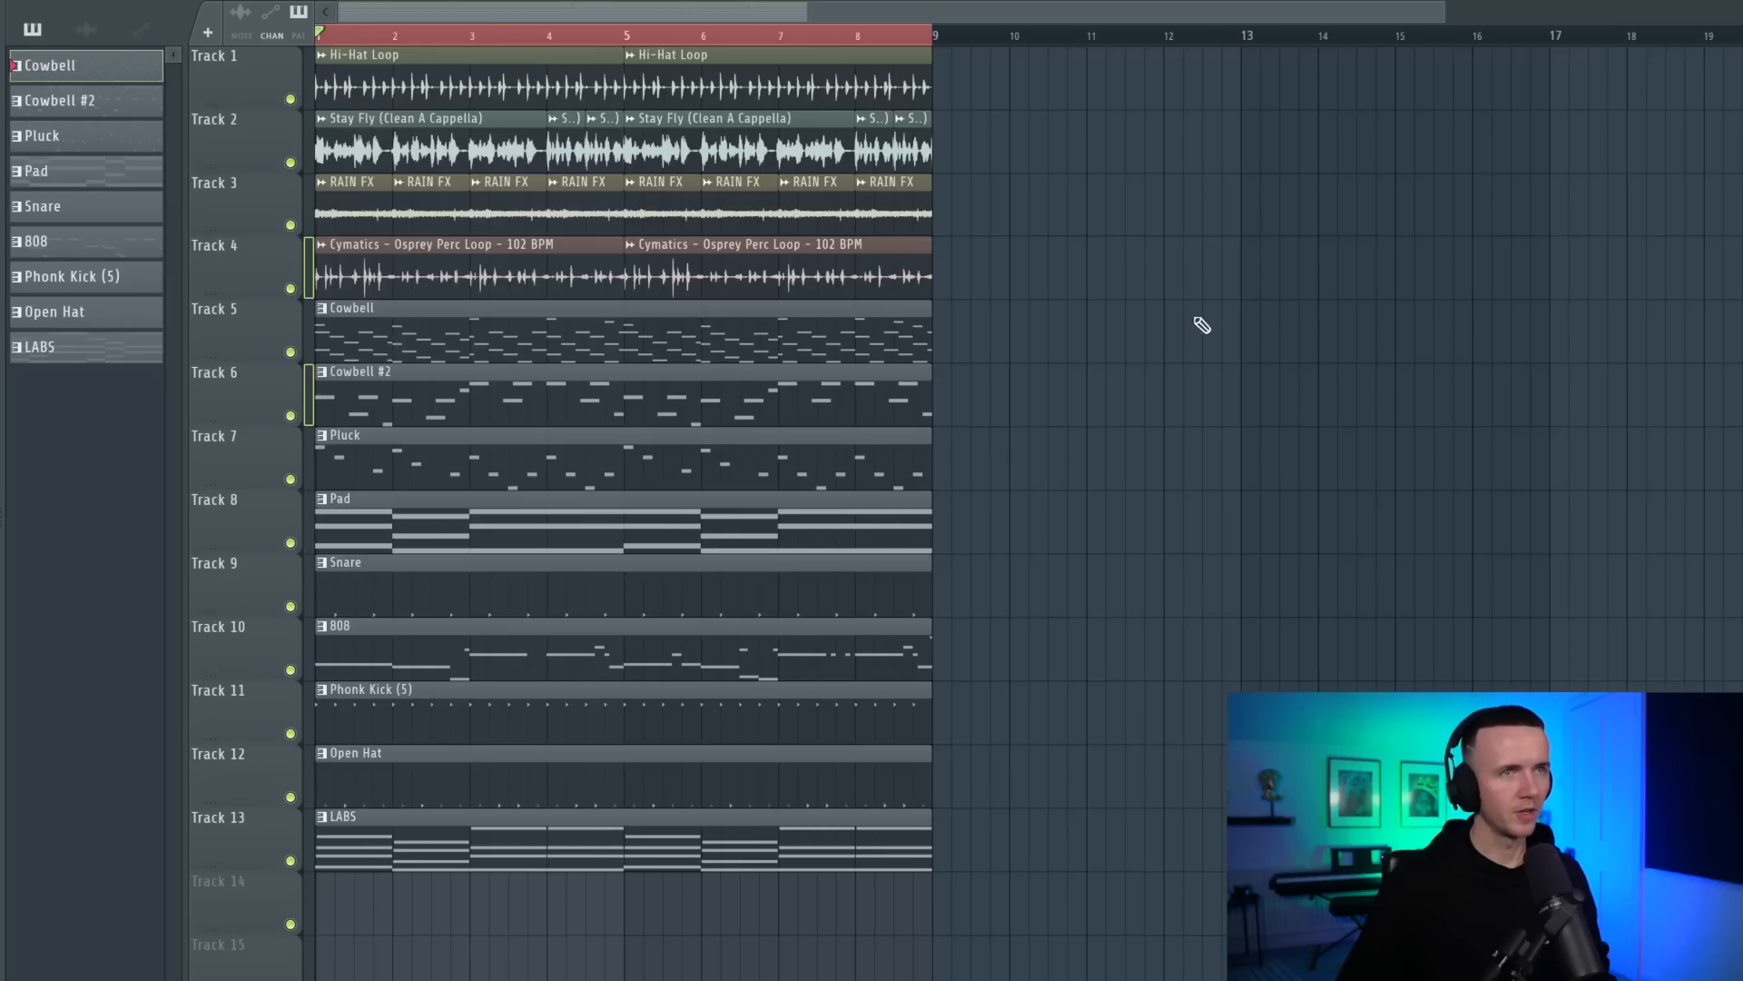
- Duplicate the eight-bar arrangement four times and clear the Hi-Hat Loop and the Cowbell #2 through LABS clips from bars 1 to 8
{"action": "key", "text": "ctrl+b"}
{"action": "key", "text": "ctrl+b"}
{"action": "key", "text": "ctrl+b"}
{"action": "key", "text": "ctrl+b"}
{"action": "left_click_drag", "start_coordinate": [366, 395], "coordinate": [439, 843]}
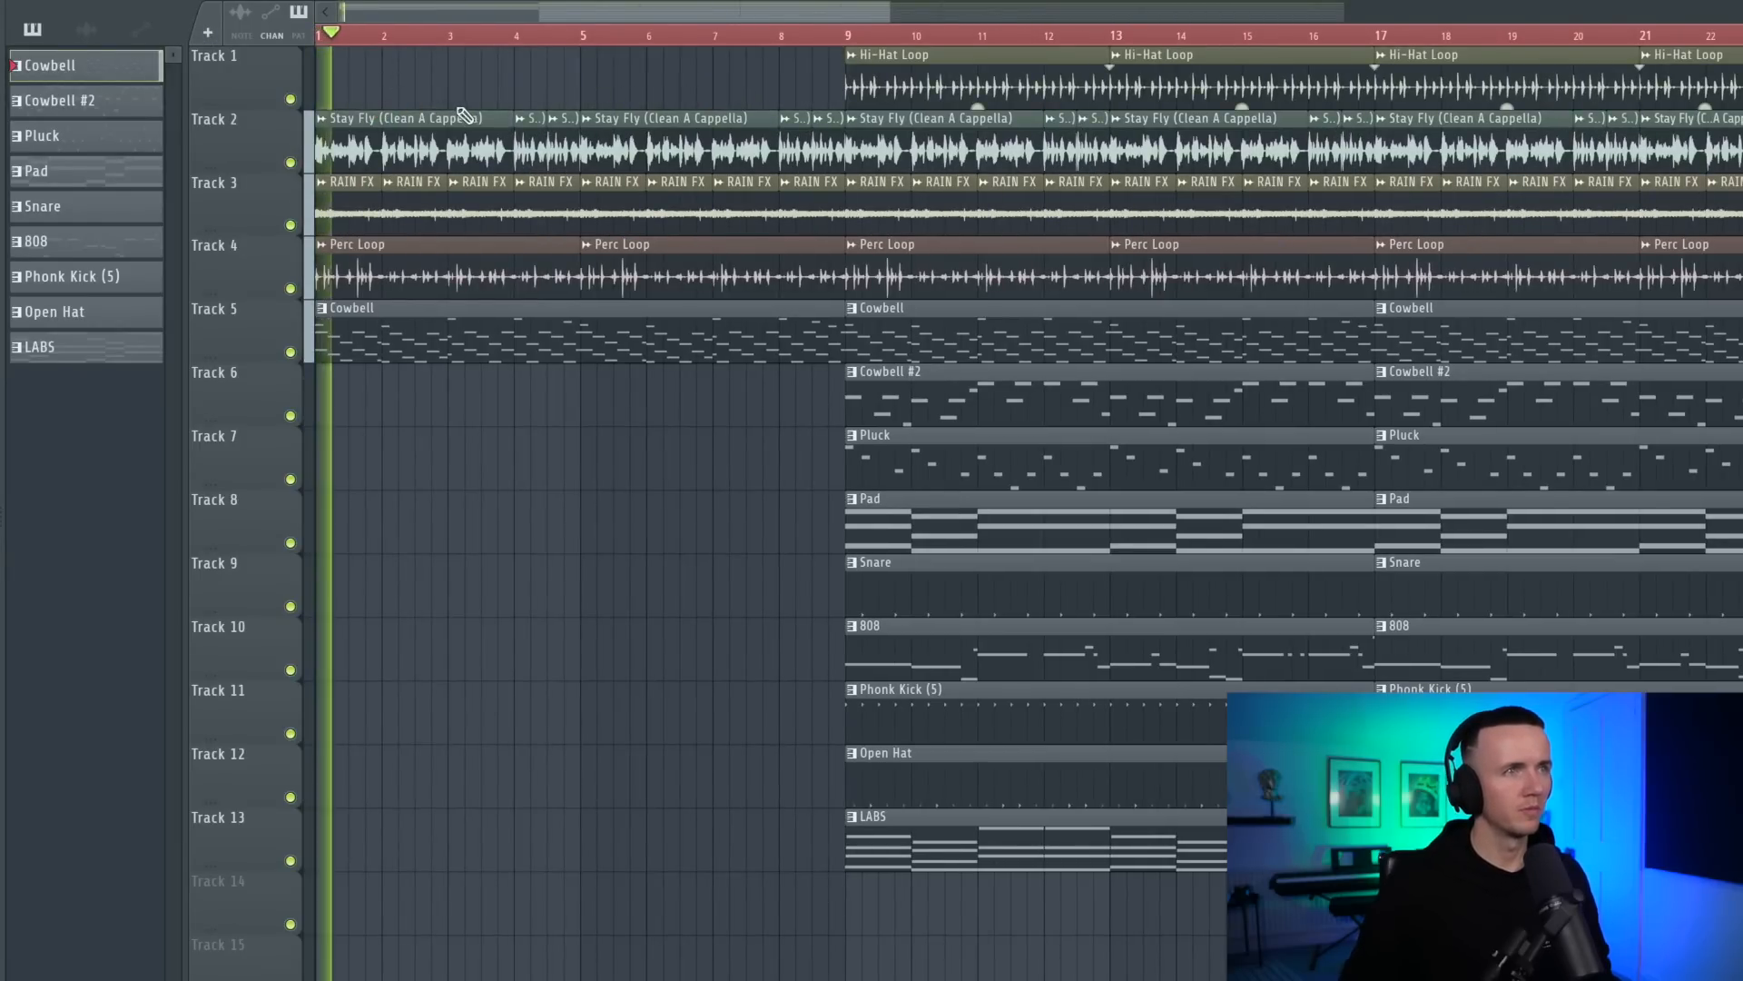
- Thin out the intro and first drop so Cowbell #2 starts at bar 5 and the Pad at bar 13
{"action": "scroll", "coordinate": [463, 116], "scroll_direction": "down", "scroll_amount": 3}
{"action": "left_click_drag", "start_coordinate": [945, 748], "coordinate": [166, 718]}
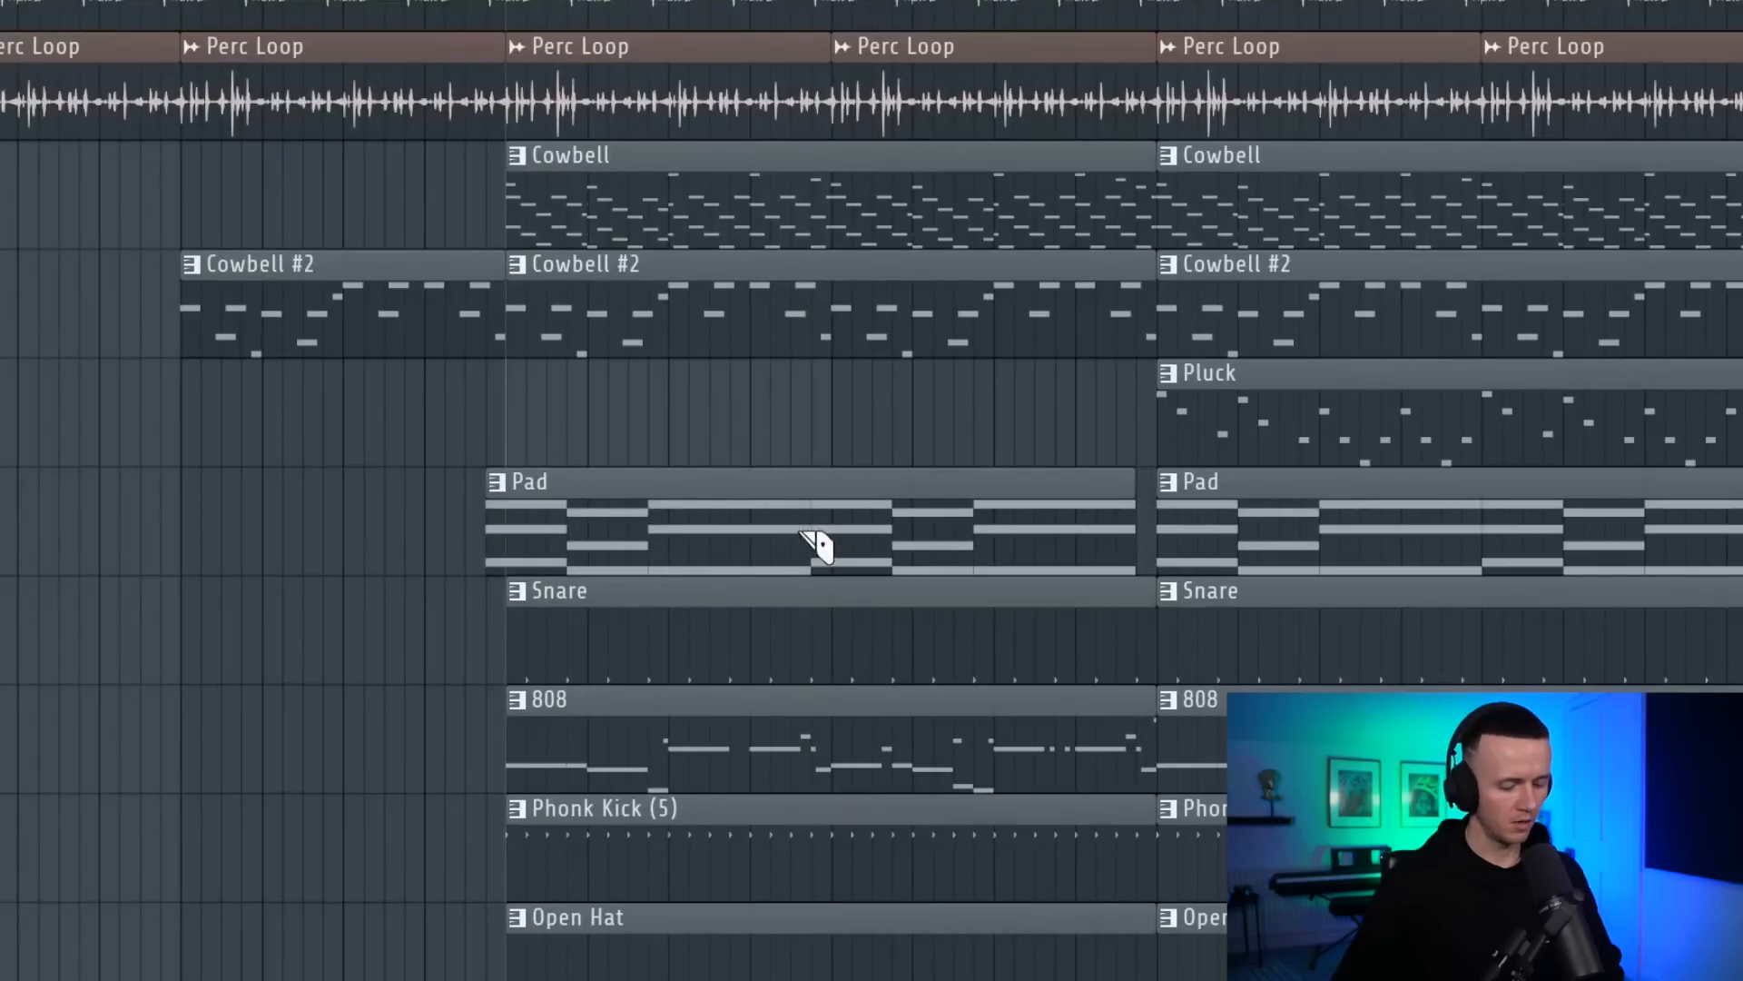
{"action": "left_click_drag", "start_coordinate": [665, 446], "coordinate": [706, 445]}
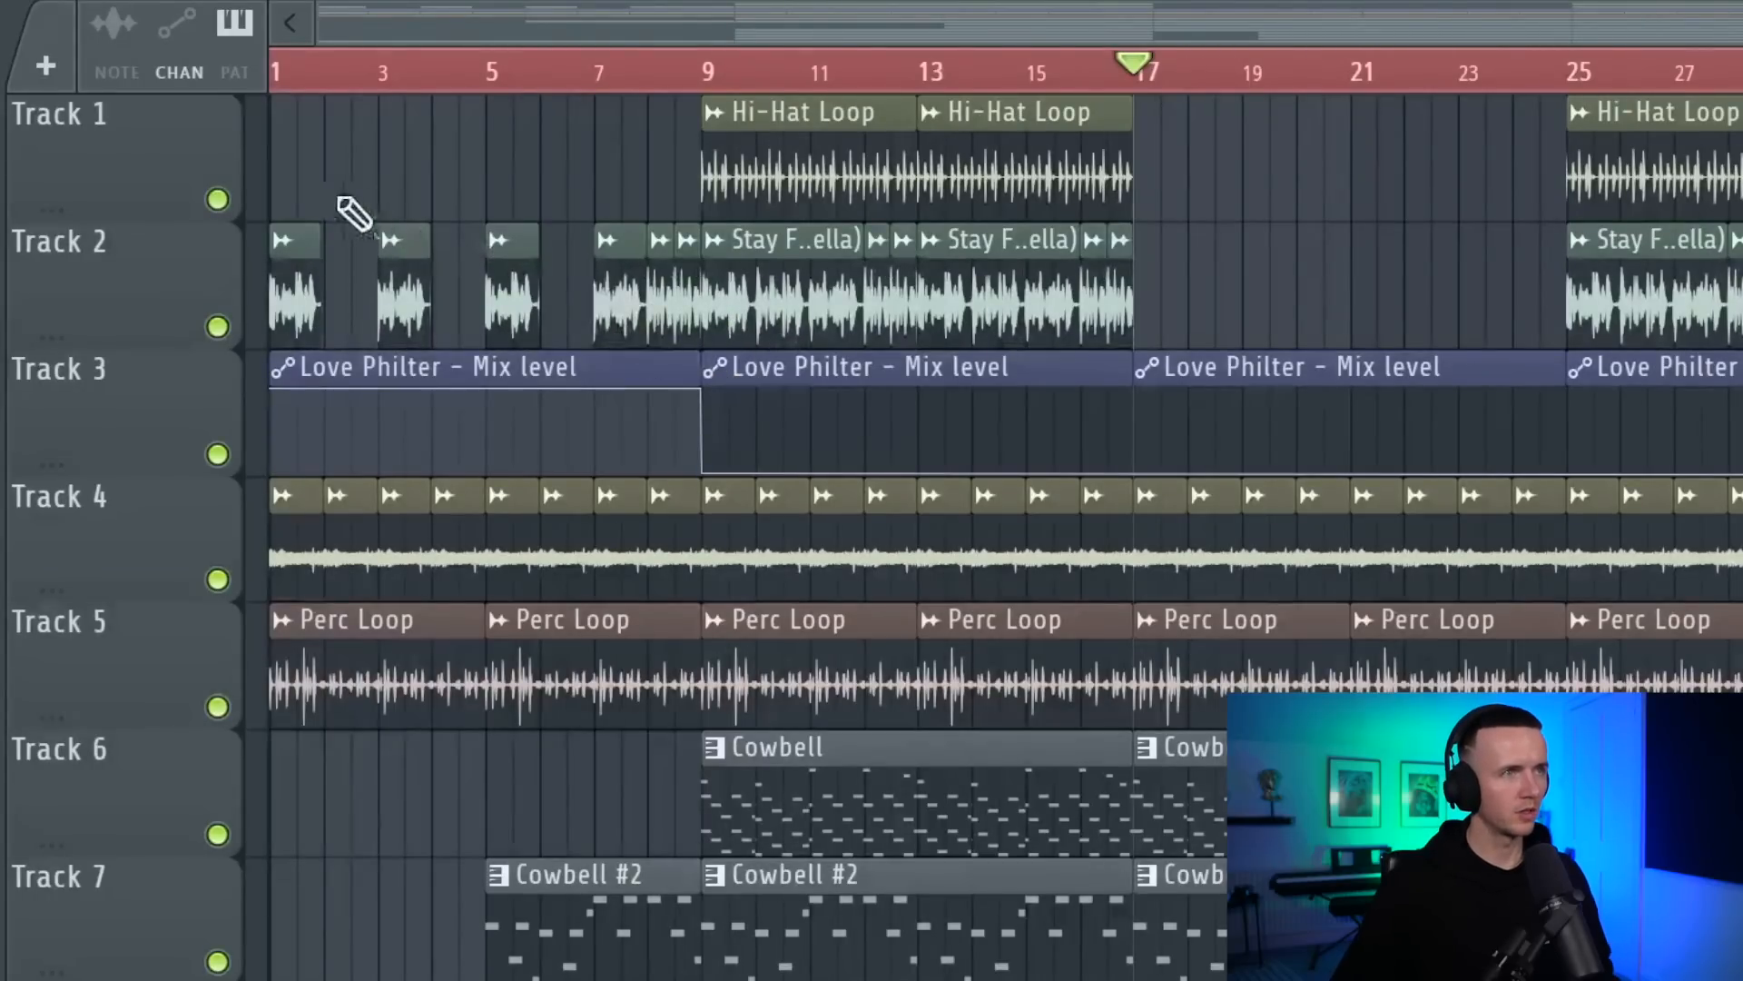
- Copy the intro's Love Philter mix level automation to bars 17 to 24
{"action": "left_click_drag", "start_coordinate": [280, 97], "coordinate": [620, 431]}
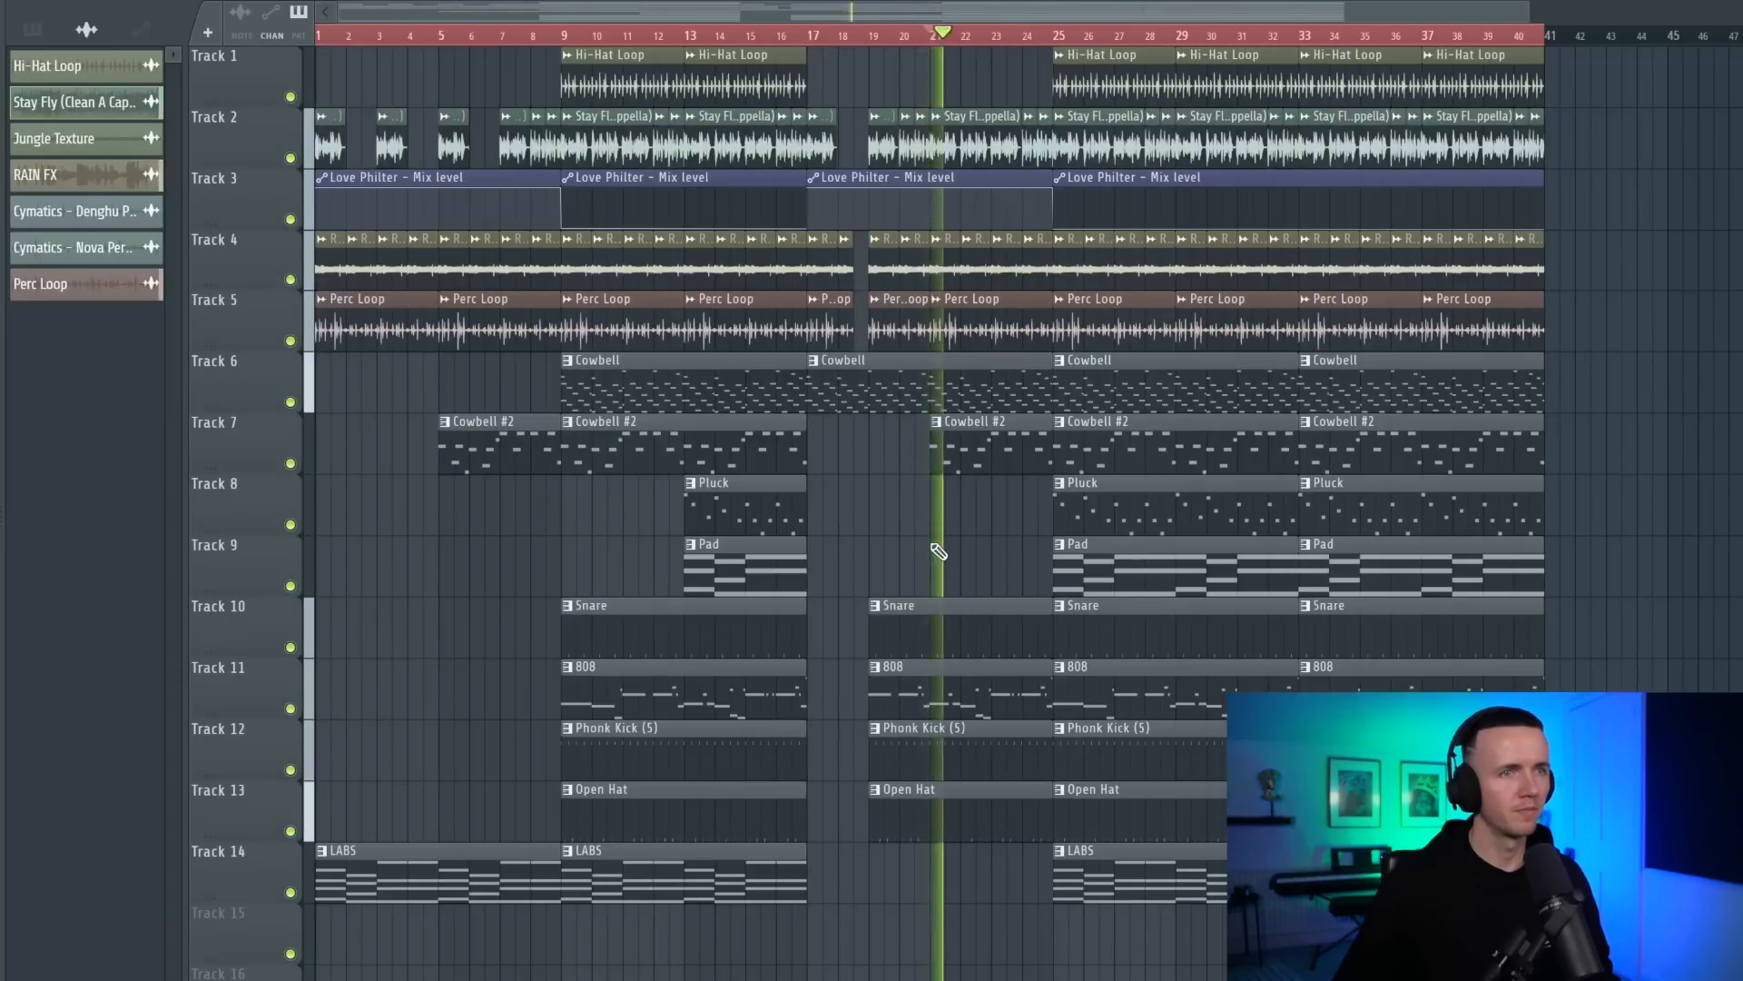
- Remove Pluck and Pad from bars 25 to 32 and clear Hi-Hat Loop, Cowbell, 808 and Open Hat from bars 29 to 32
{"action": "scroll", "coordinate": [935, 548], "scroll_direction": "up", "scroll_amount": 1}
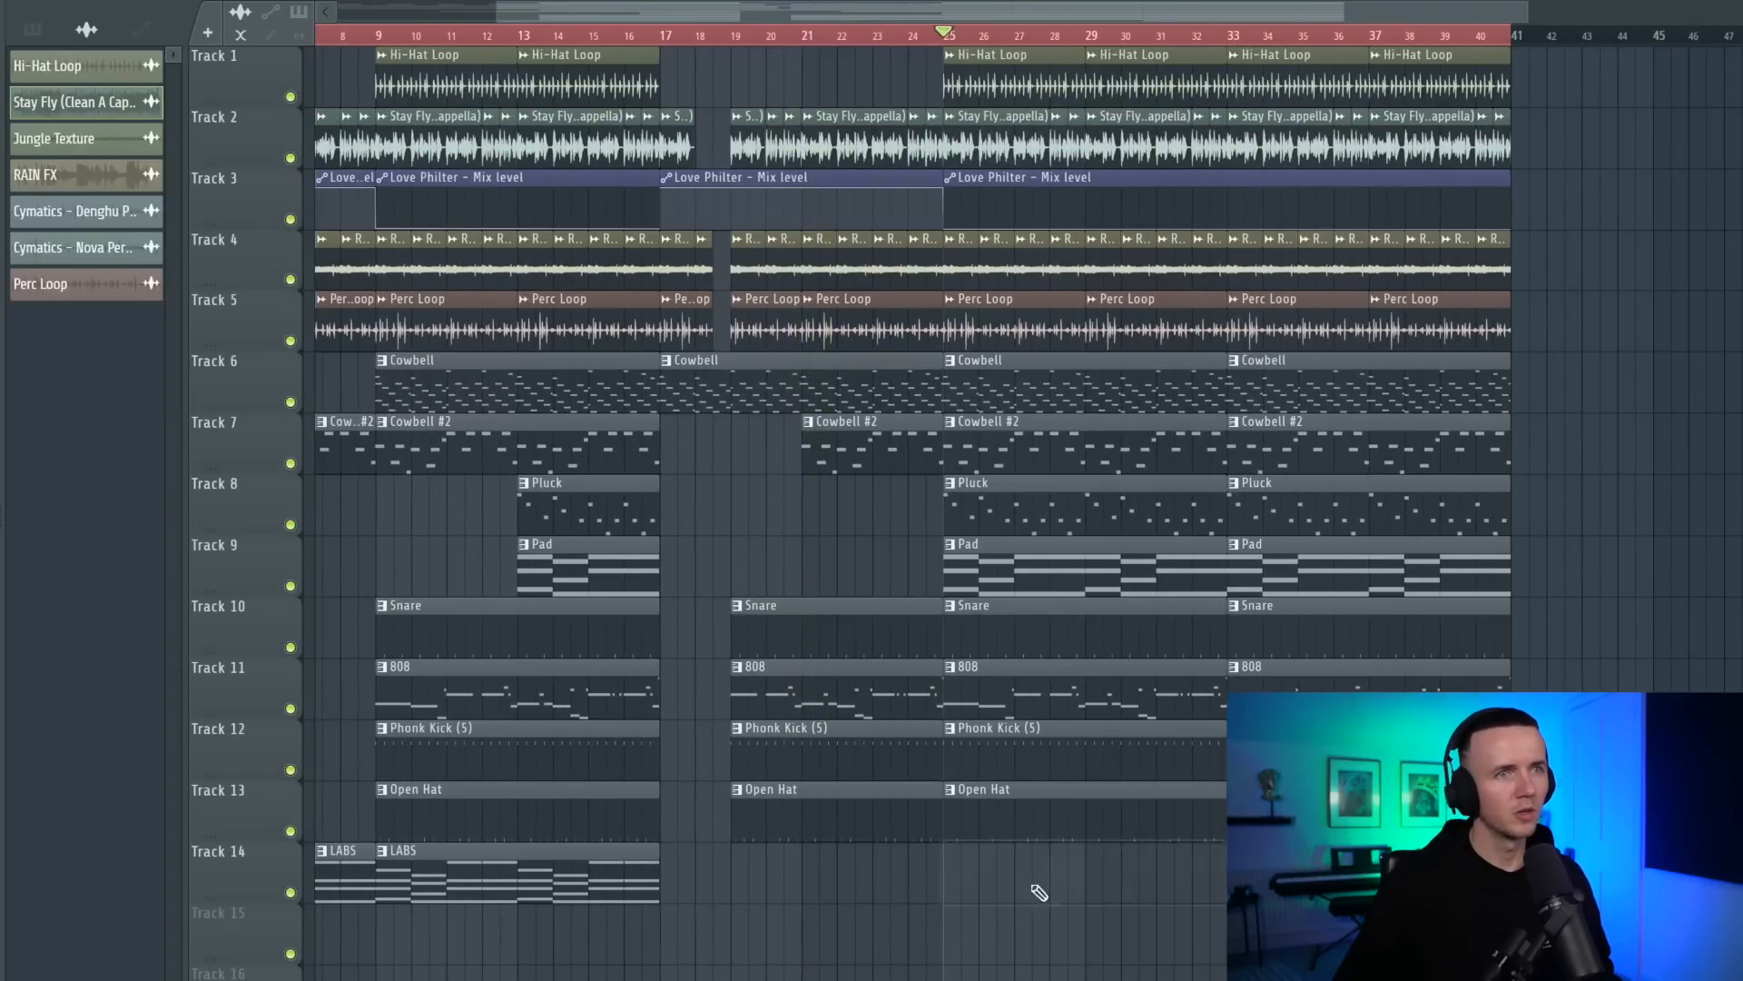
{"action": "scroll", "coordinate": [1070, 818], "scroll_direction": "down", "scroll_amount": 2}
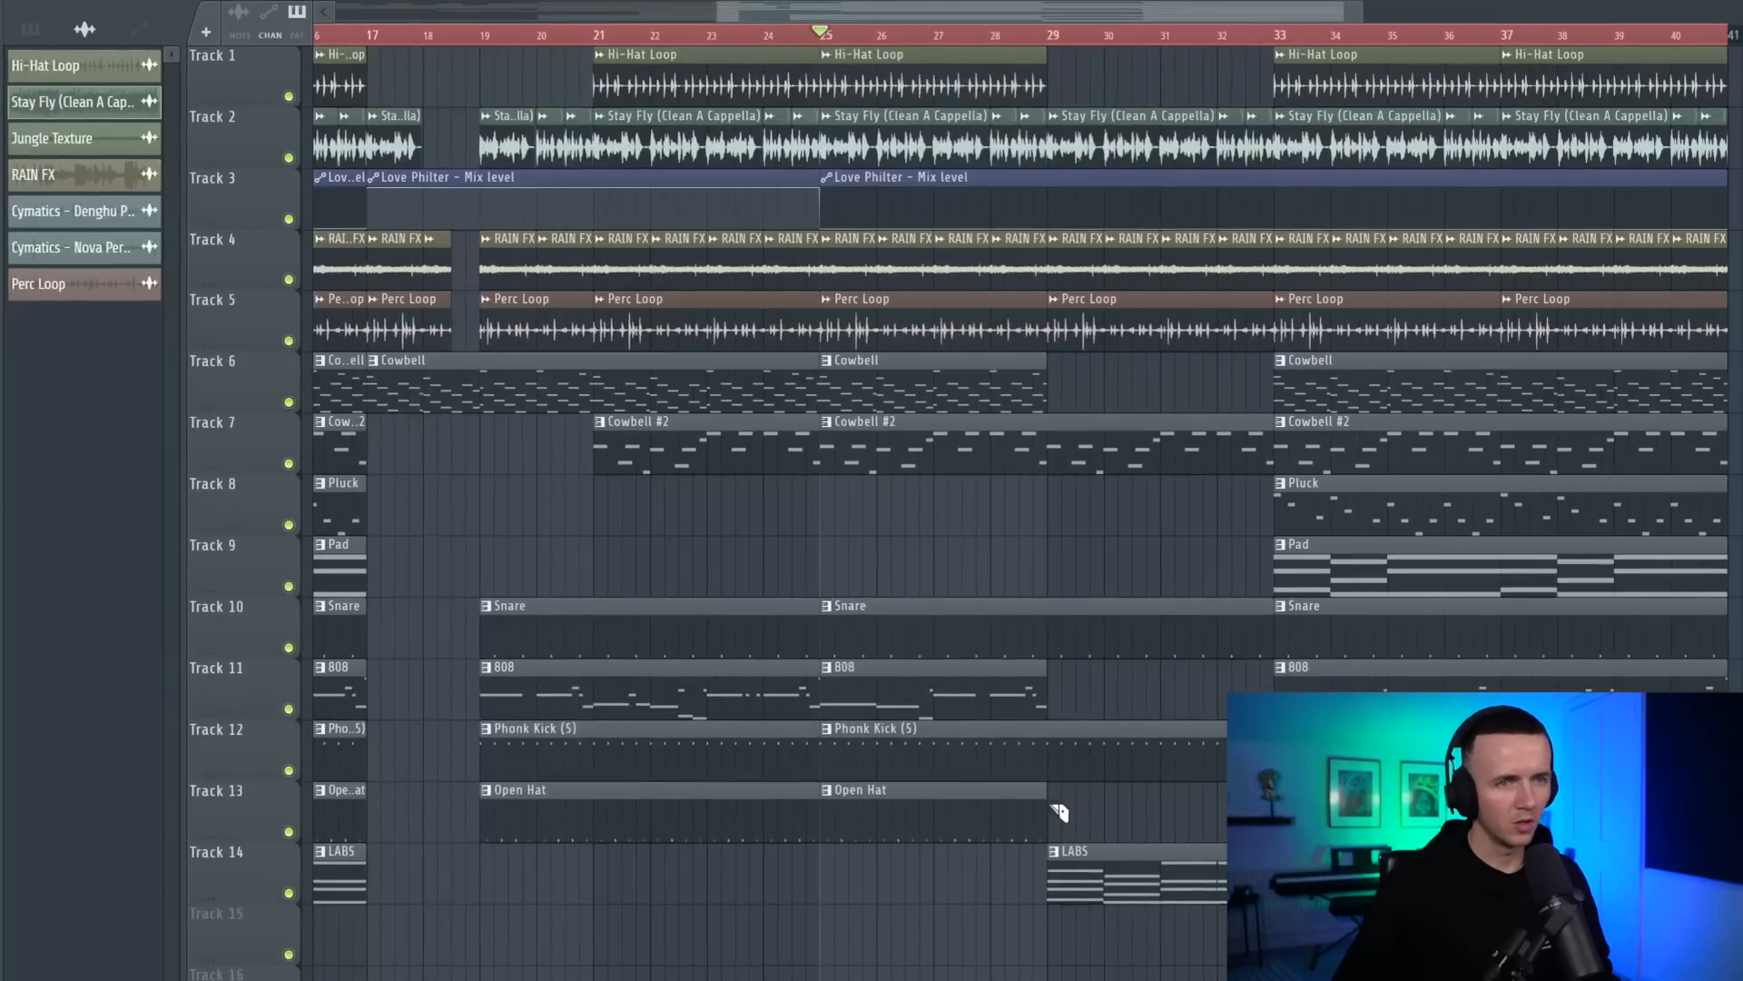
- Play the arrangement and jump to around bar 28 to check the transition into the break
{"action": "key", "text": "space"}
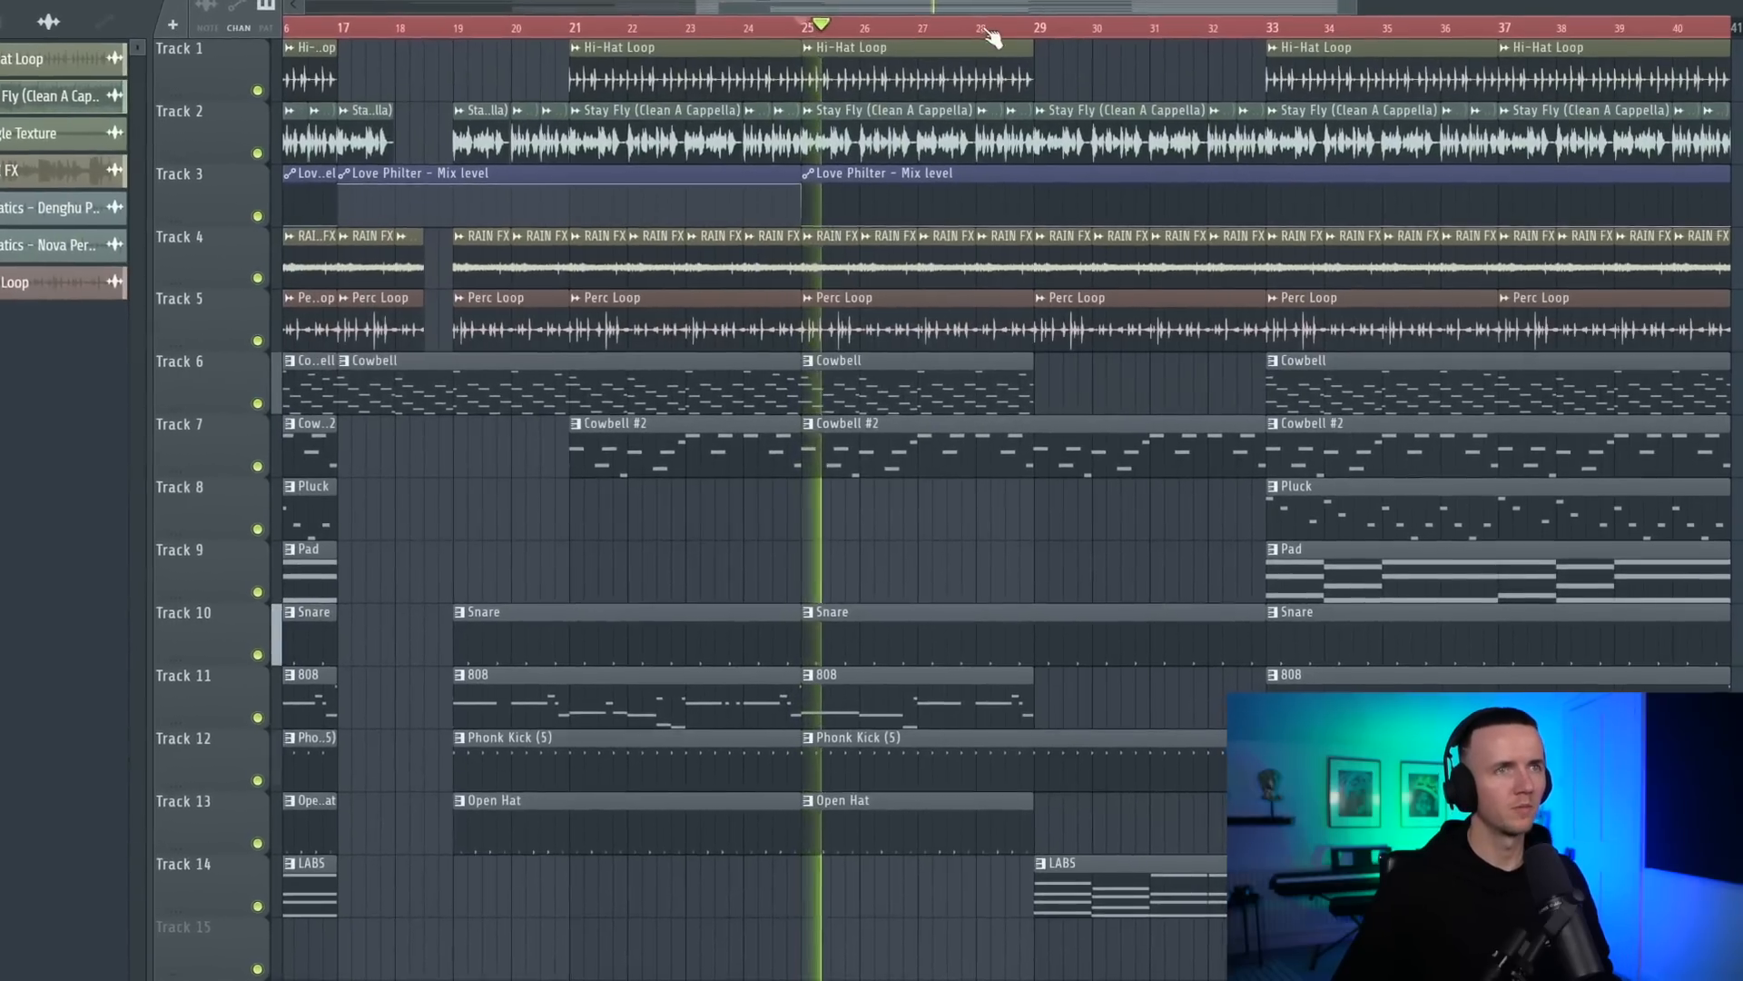
{"action": "left_click", "coordinate": [995, 35]}
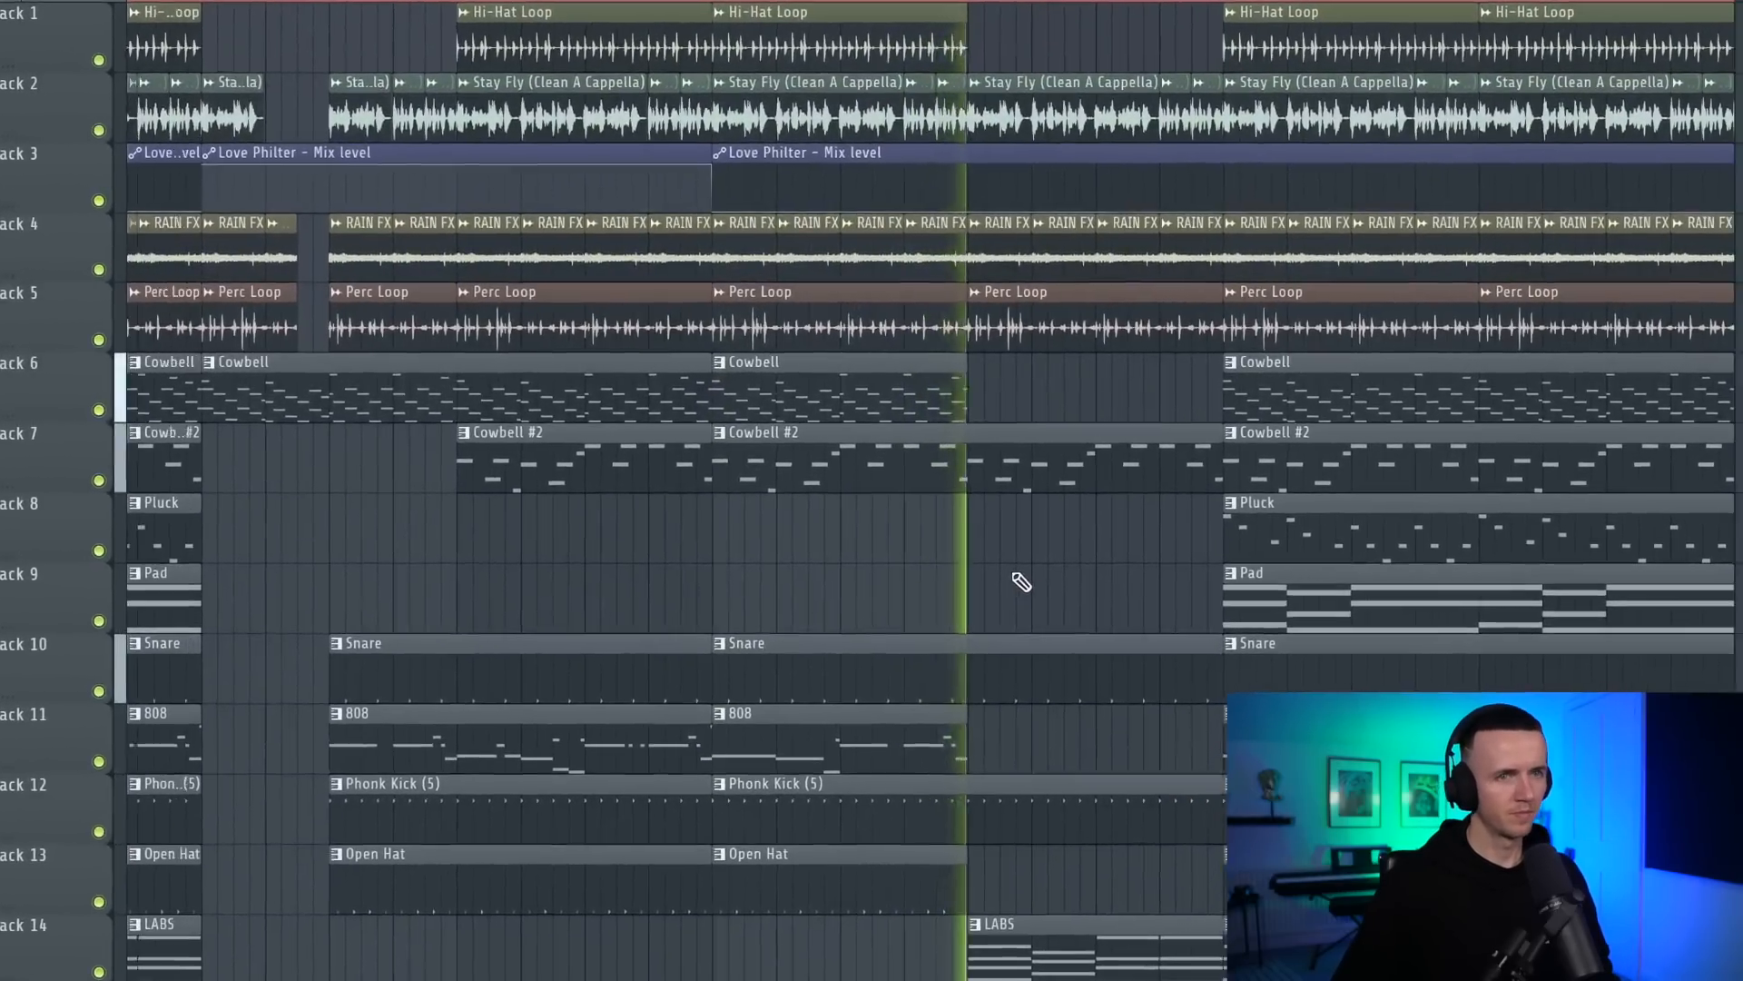
- Strip the drums from bars 29 to 32 and copy in the intro's Stay Fly chops and Love Philter automation
{"action": "scroll", "coordinate": [1026, 599], "scroll_direction": "down", "scroll_amount": 2}
{"action": "scroll", "coordinate": [1070, 712], "scroll_direction": "up", "scroll_amount": 5}
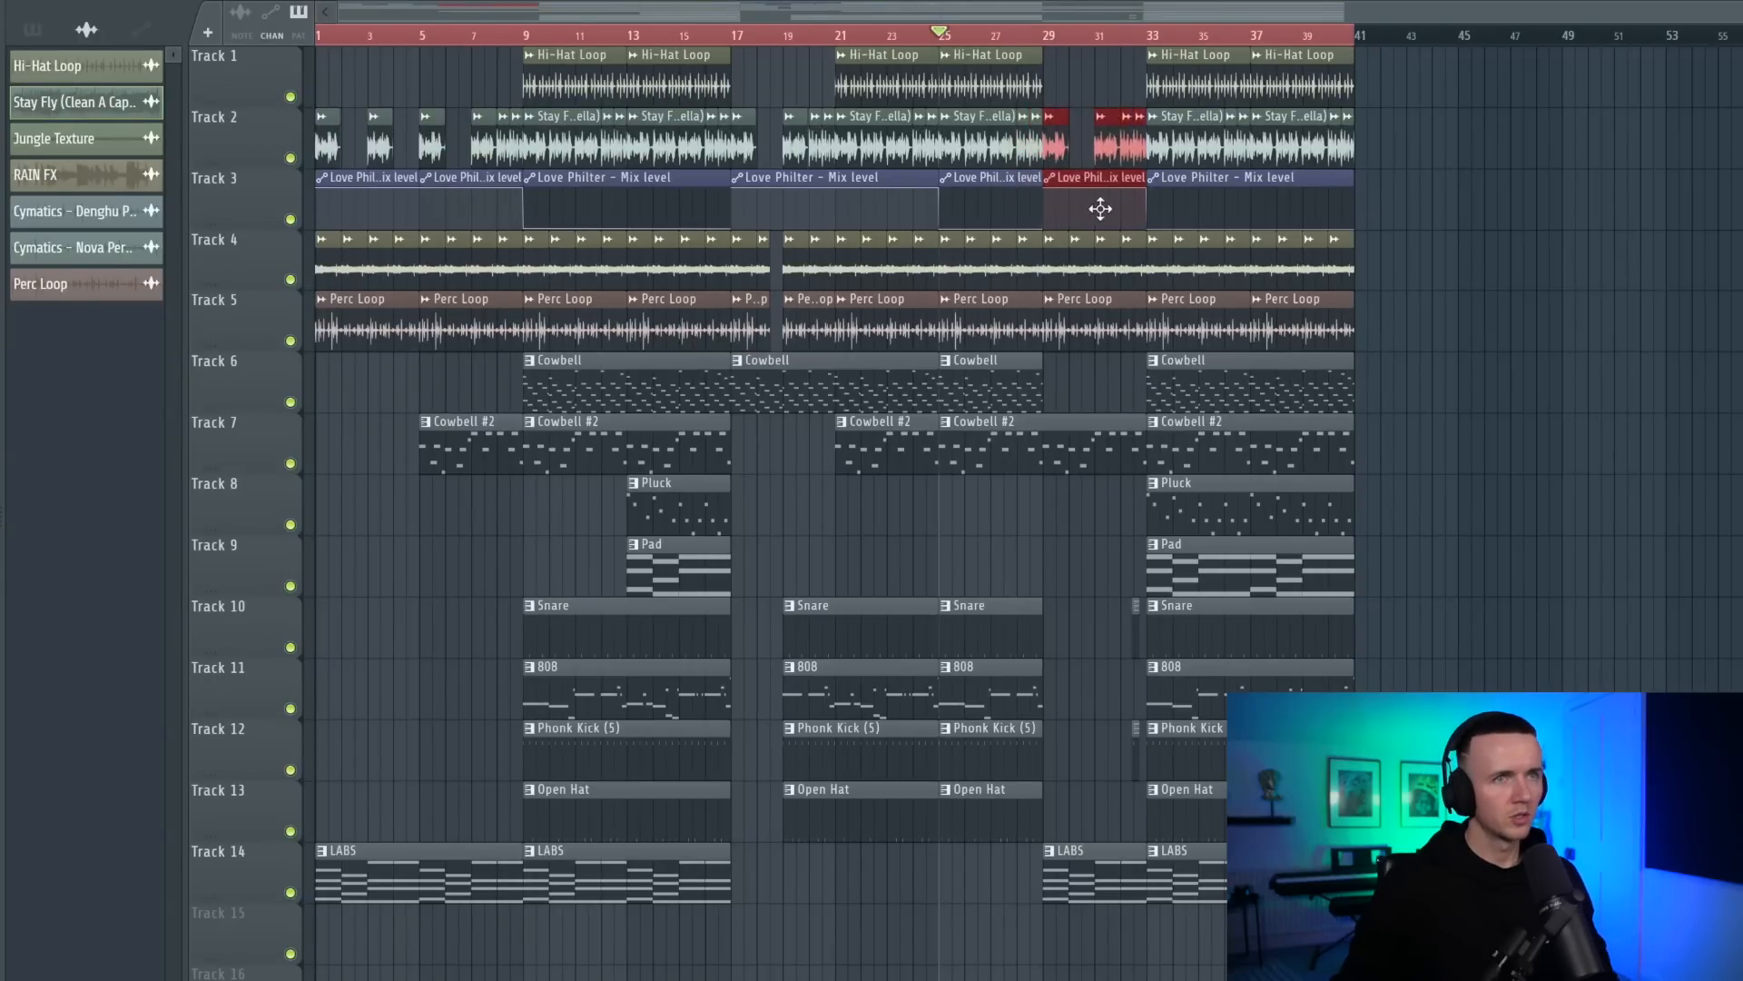
{"action": "scroll", "coordinate": [1071, 463], "scroll_direction": "up", "scroll_amount": 8}
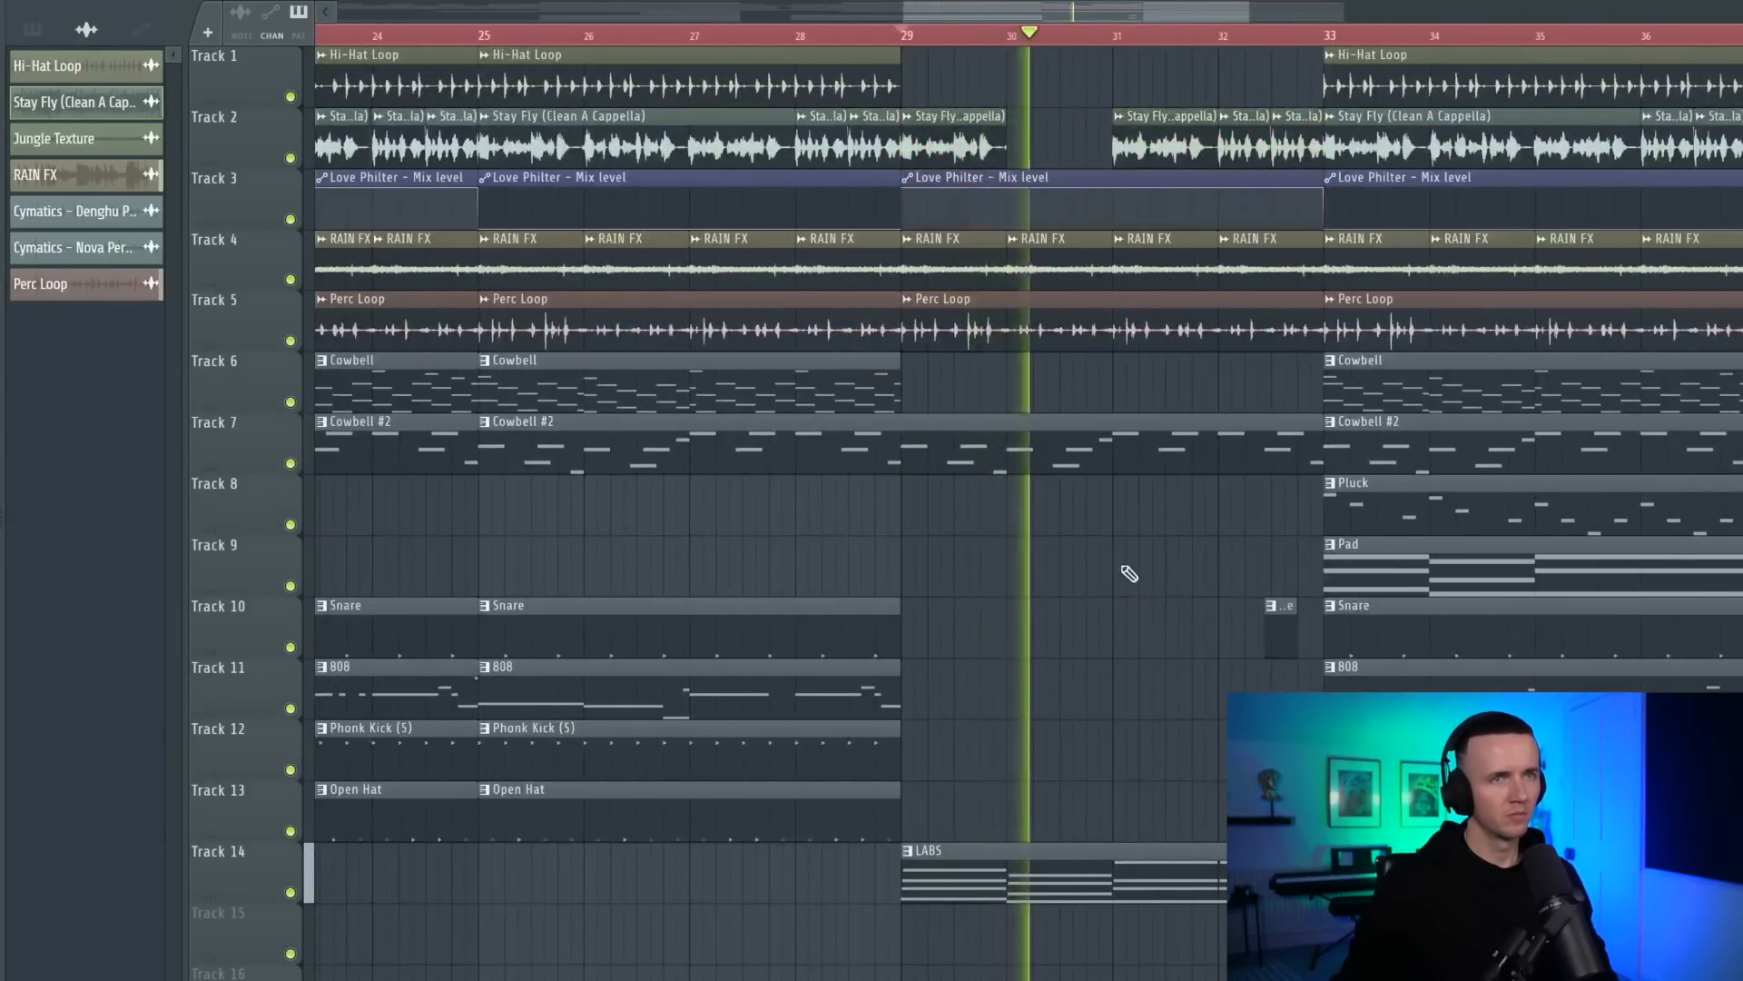
- Select the clips from bar 33 onward on all tracks and shift the final section by eight bars
{"action": "left_click_drag", "start_coordinate": [1431, 935], "coordinate": [1380, 64]}
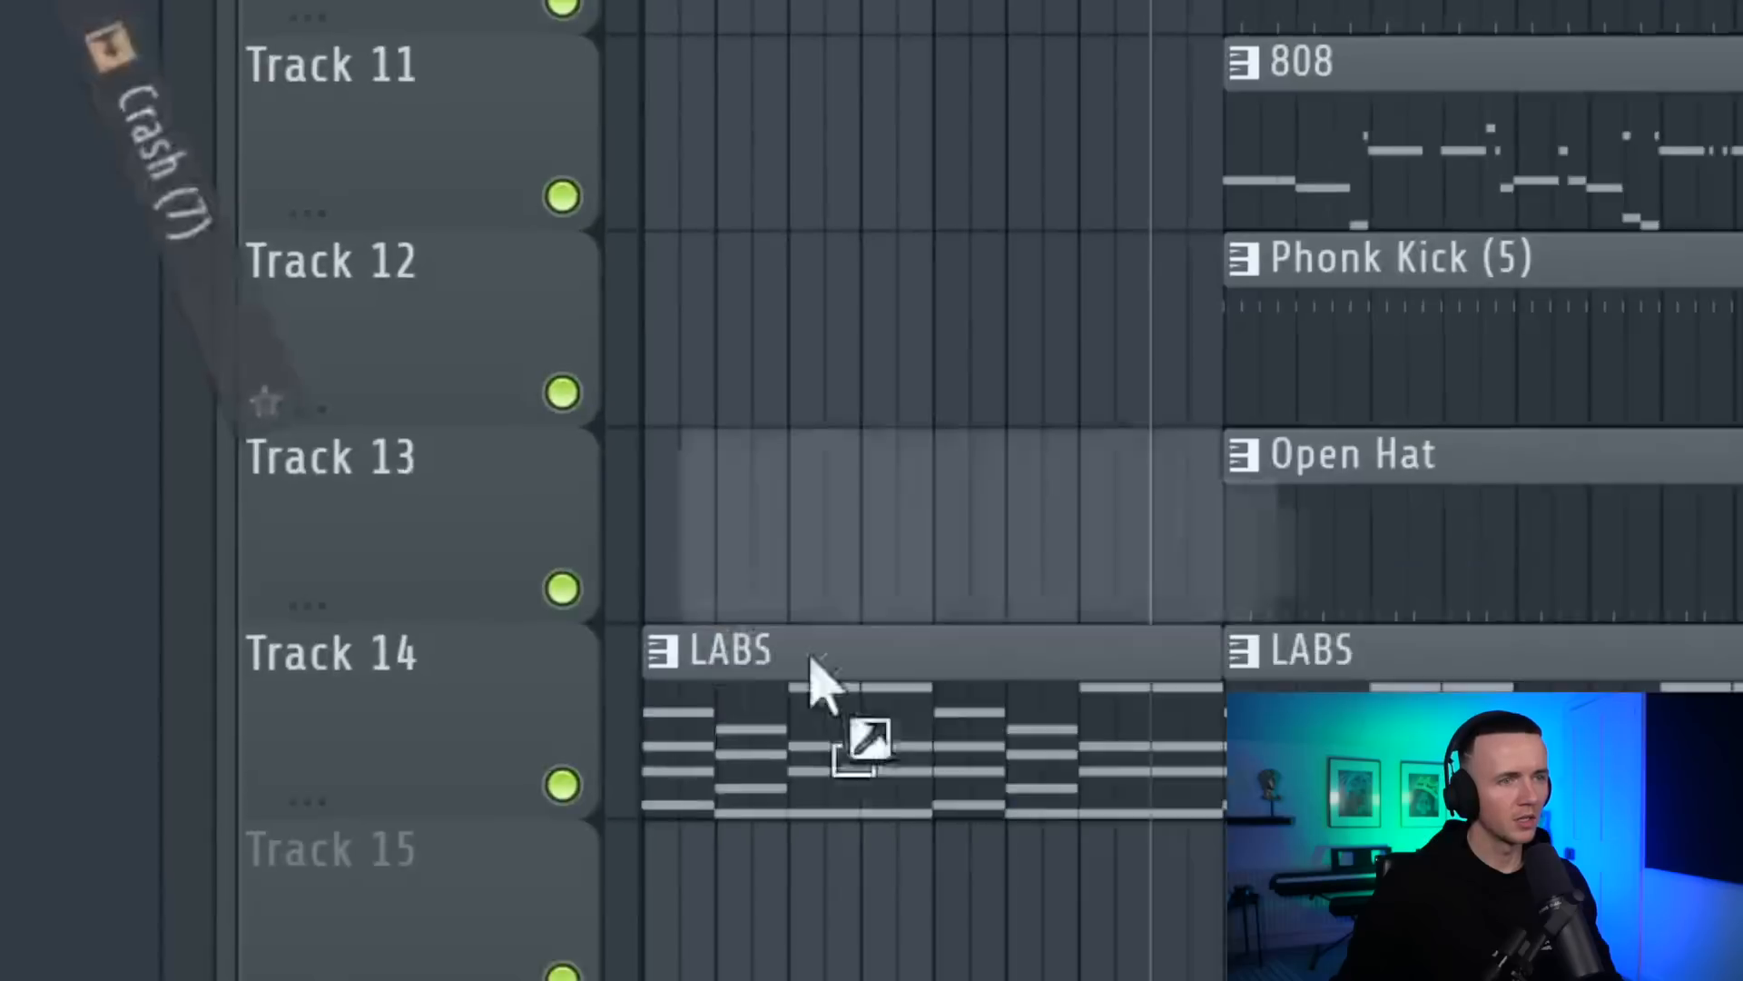
- Place the Crash (7) sample on Track 15 and line up the reversed Crash (7) #2 directly before a crash on the same track
{"action": "left_click_drag", "start_coordinate": [371, 863], "coordinate": [504, 936]}
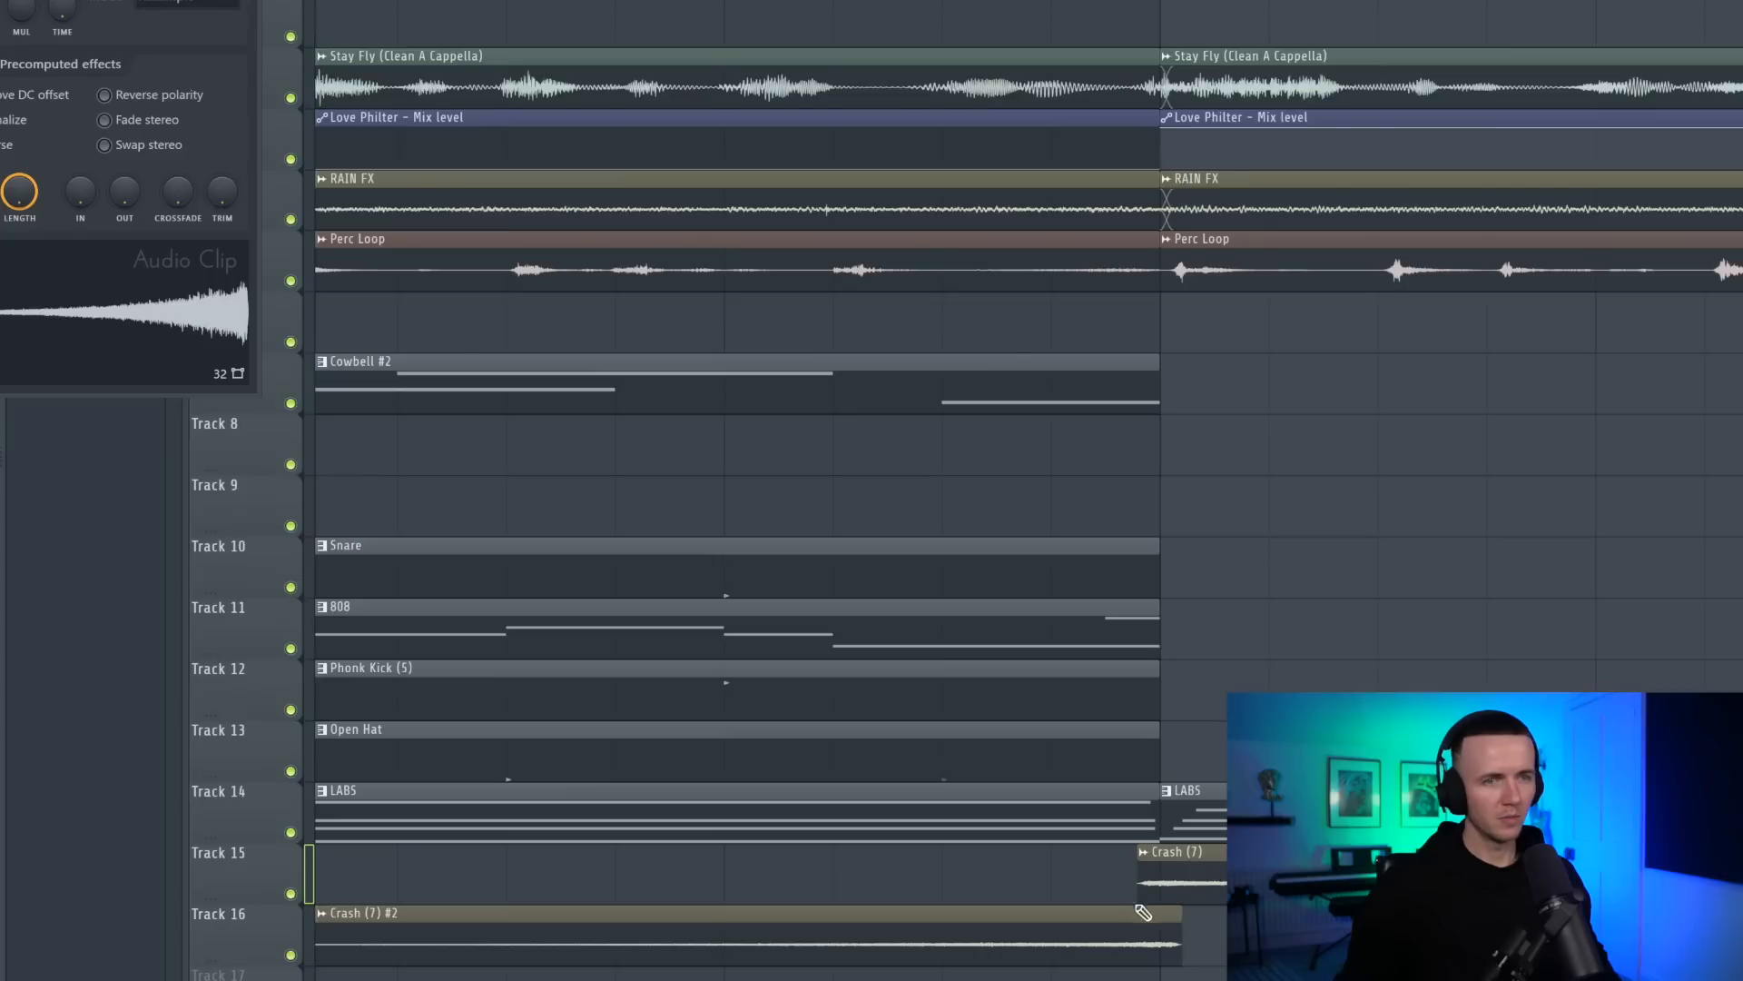
{"action": "left_click_drag", "start_coordinate": [1150, 924], "coordinate": [1185, 890]}
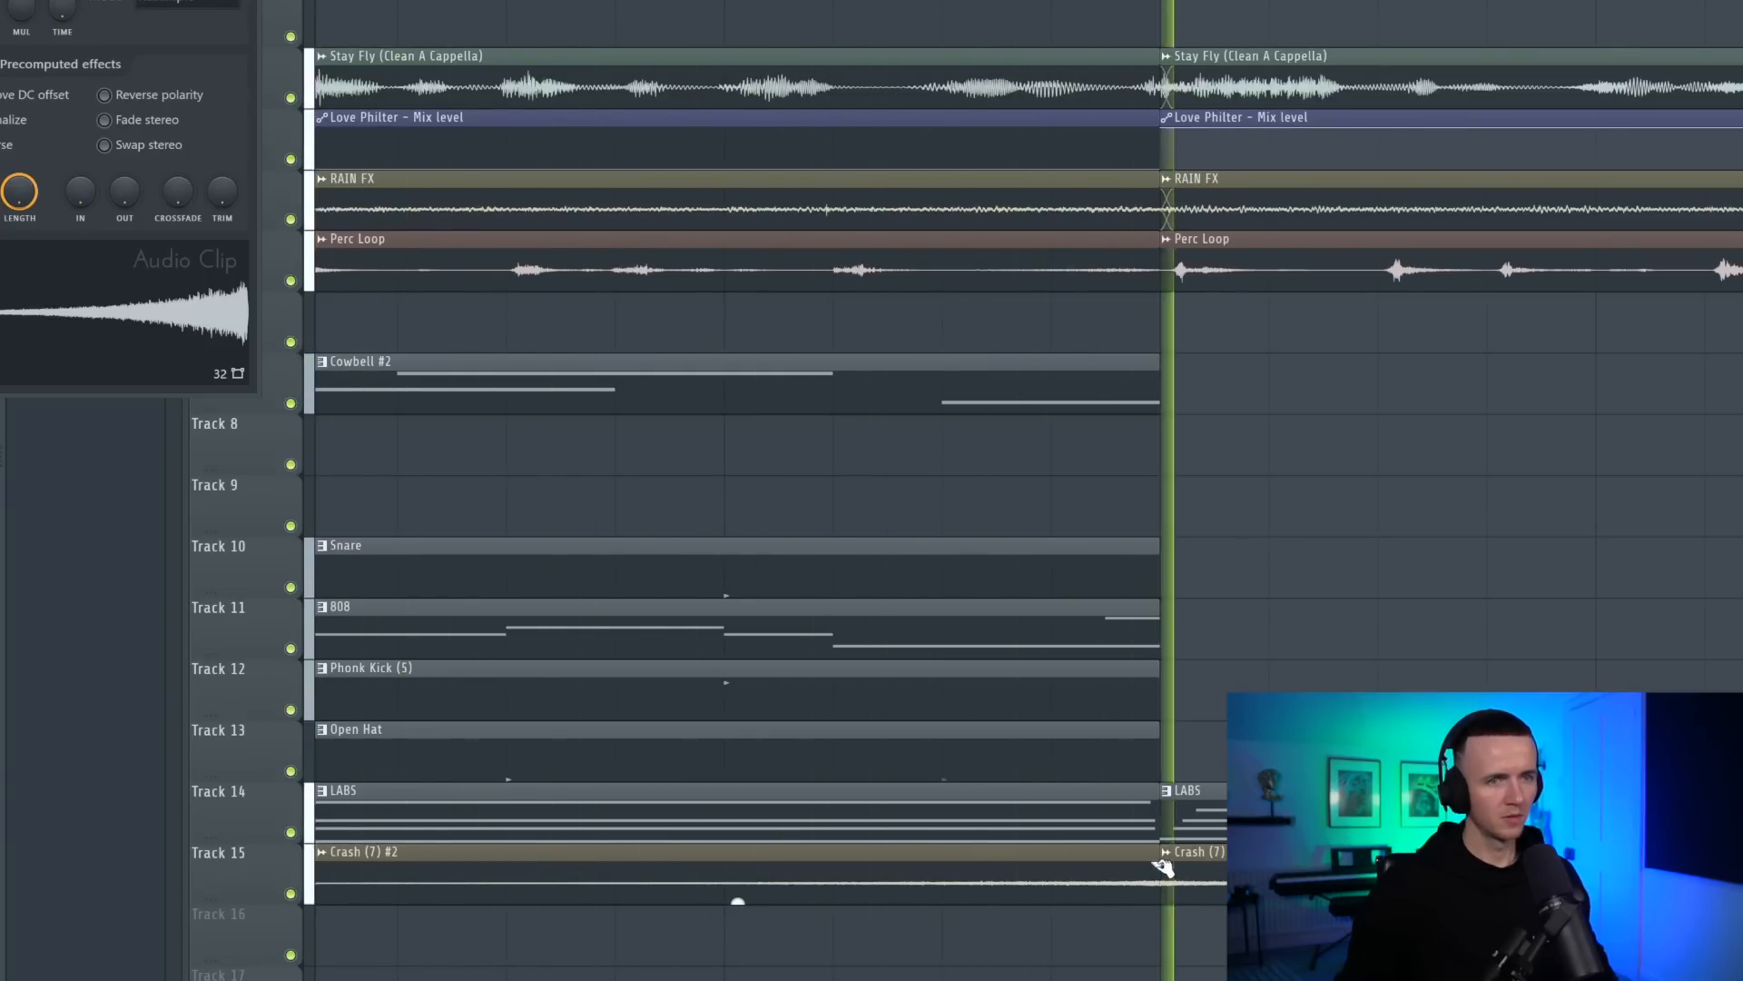
{"action": "scroll", "coordinate": [1044, 870], "scroll_direction": "down", "scroll_amount": 5, "text": "ctrl"}
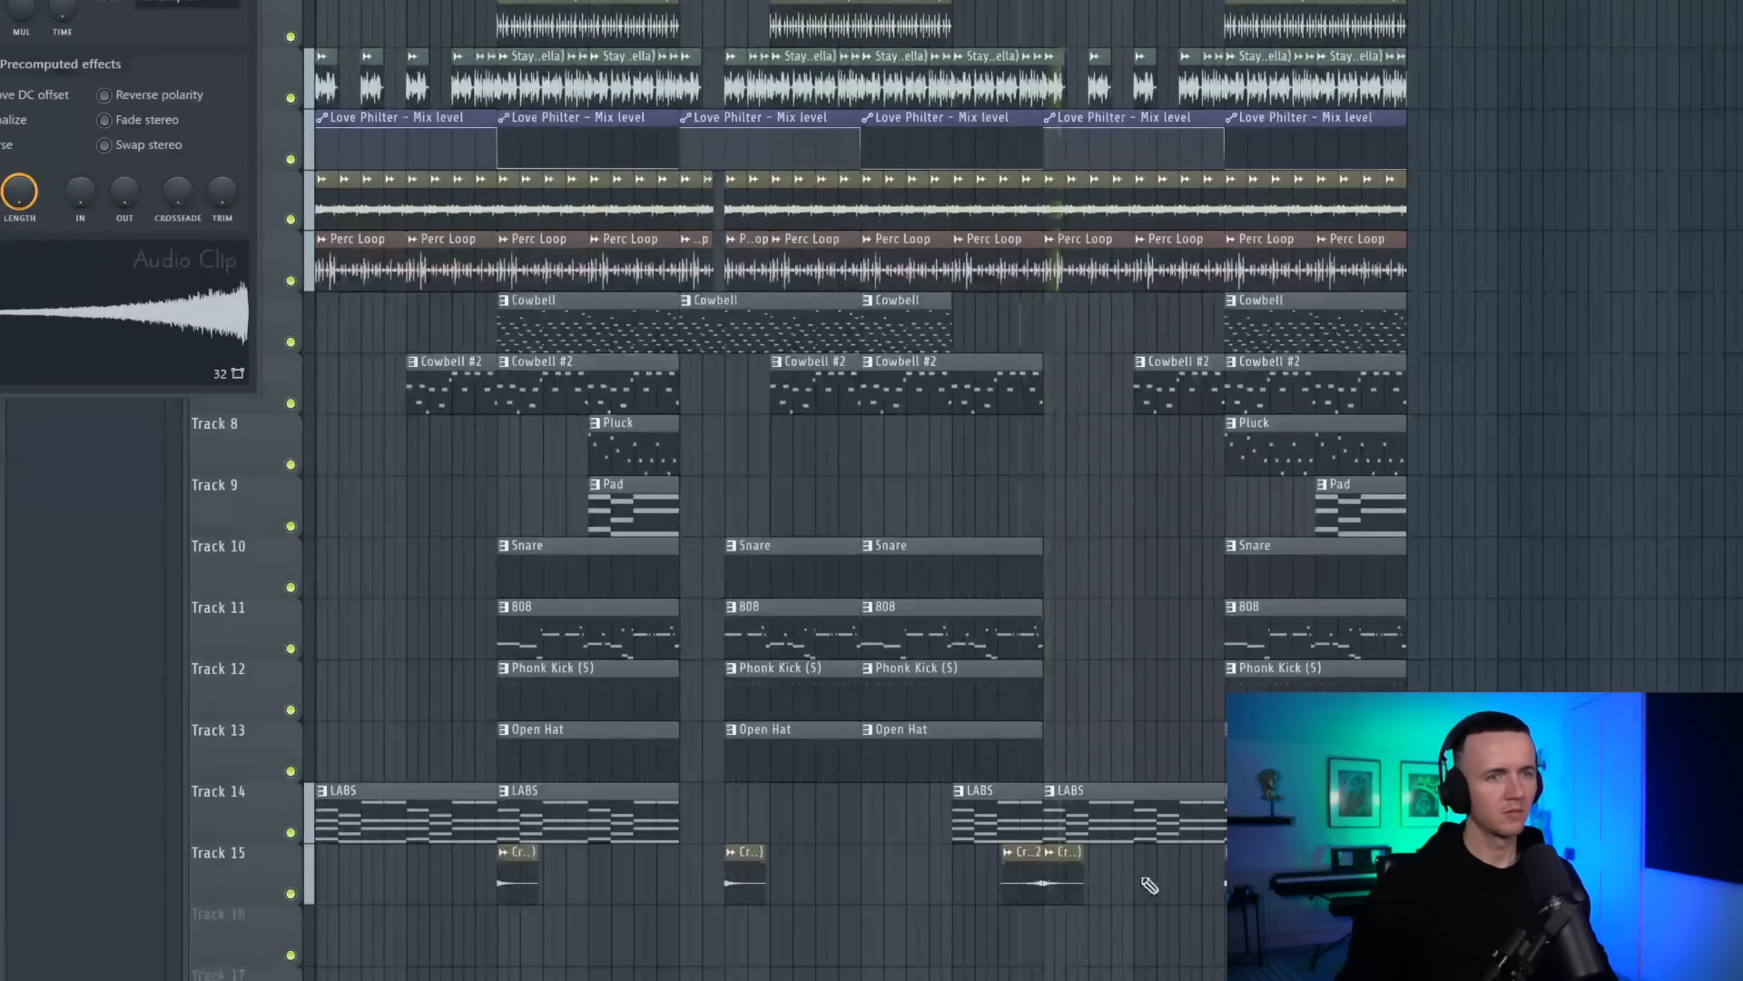